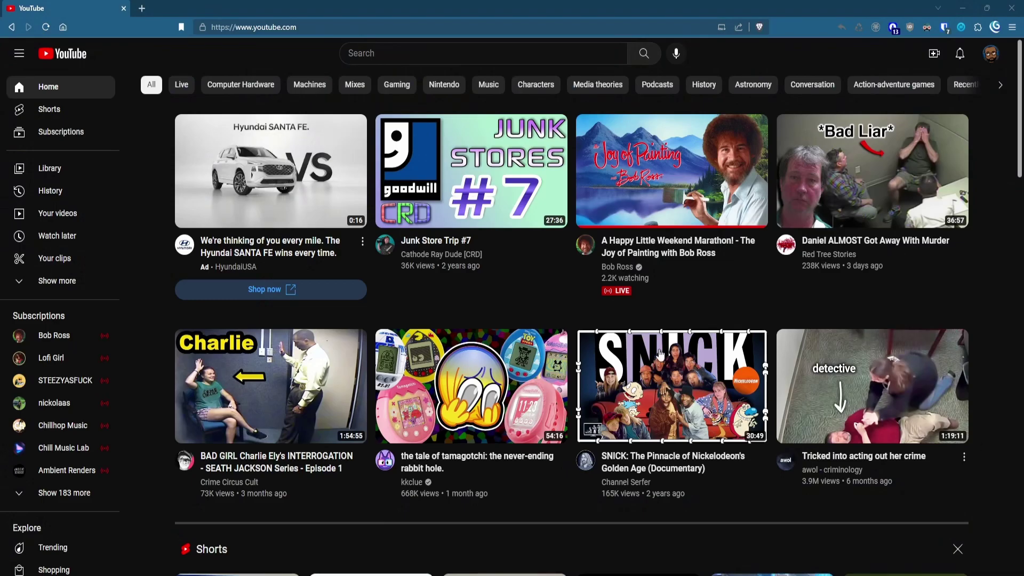
- Scroll the YouTube home feed down past the Shorts row
scroll(414, 297, "down", 8)
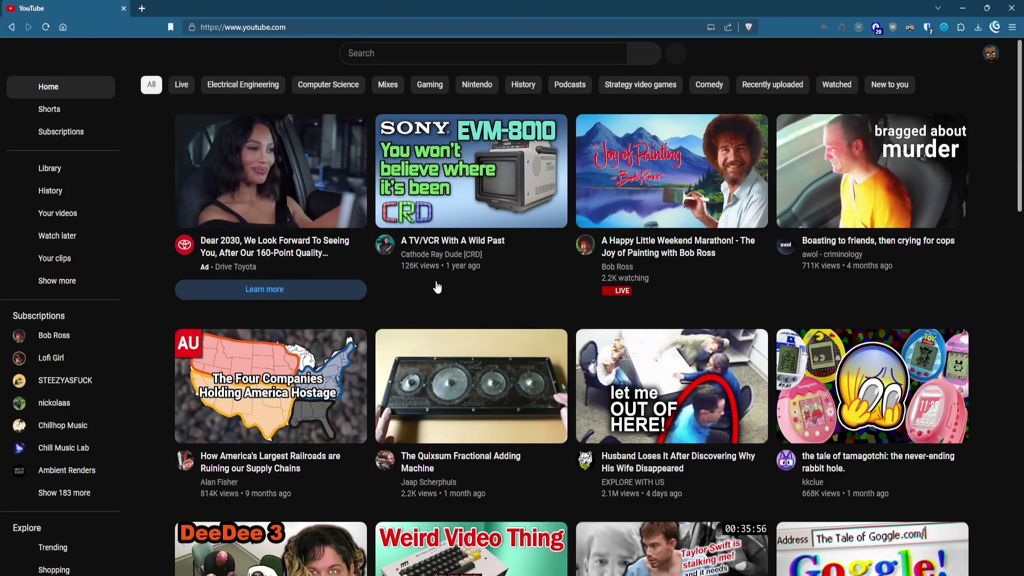
- Enable Hide Shorts tab in the Hide Youtube Shorts extension's More options
scroll(436, 284, "down", 12)
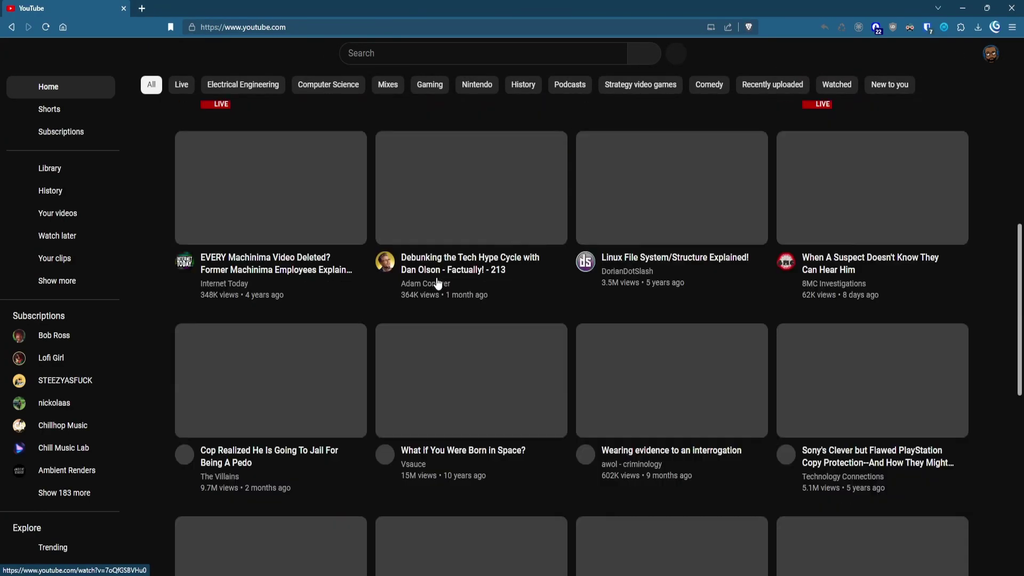
left_click(961, 27)
left_click(854, 220)
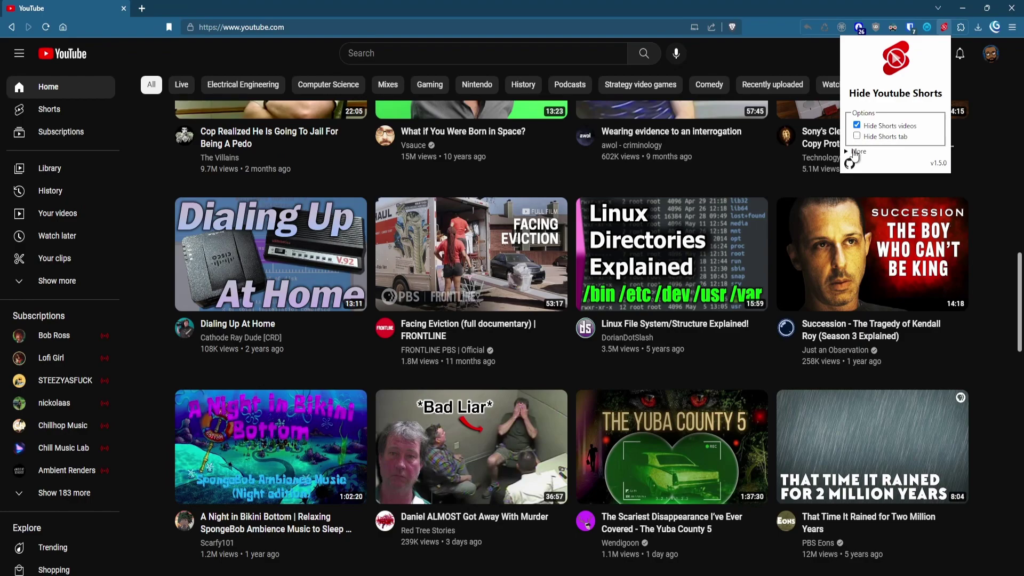
left_click(856, 153)
left_click(858, 137)
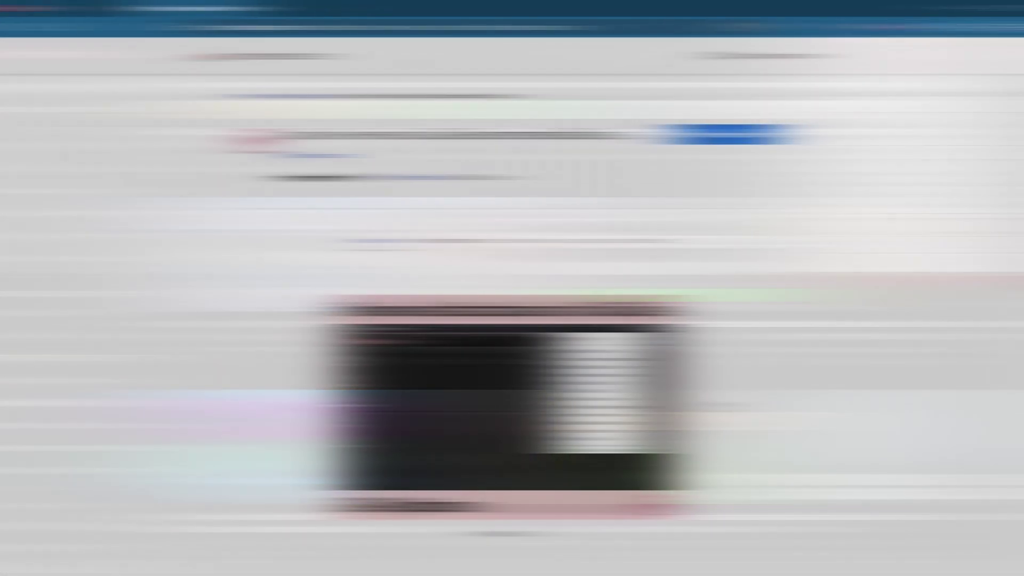
- Page through the Unhook store screenshots, then return to the YouTube home feed
left_click(719, 409)
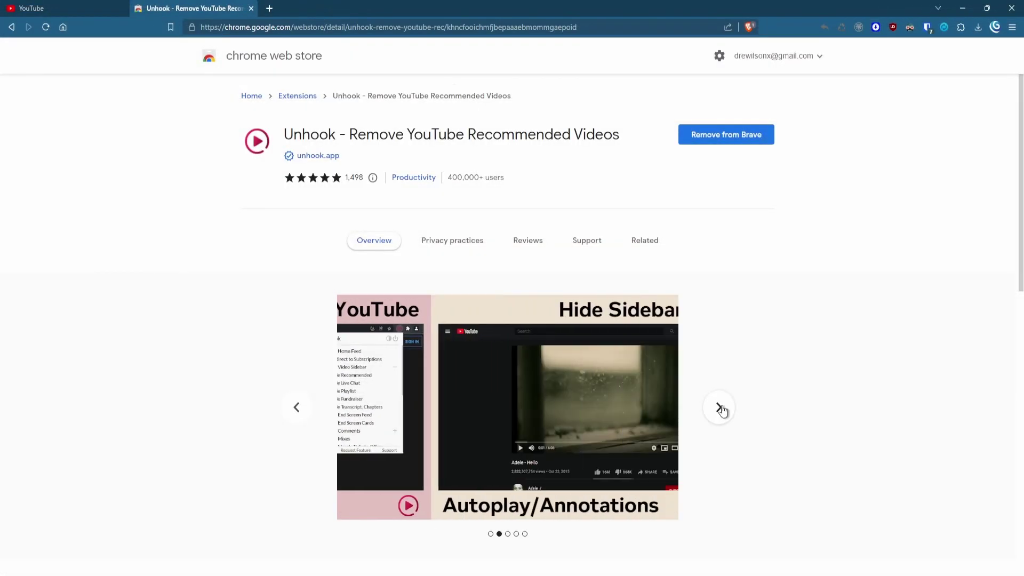
left_click(724, 410)
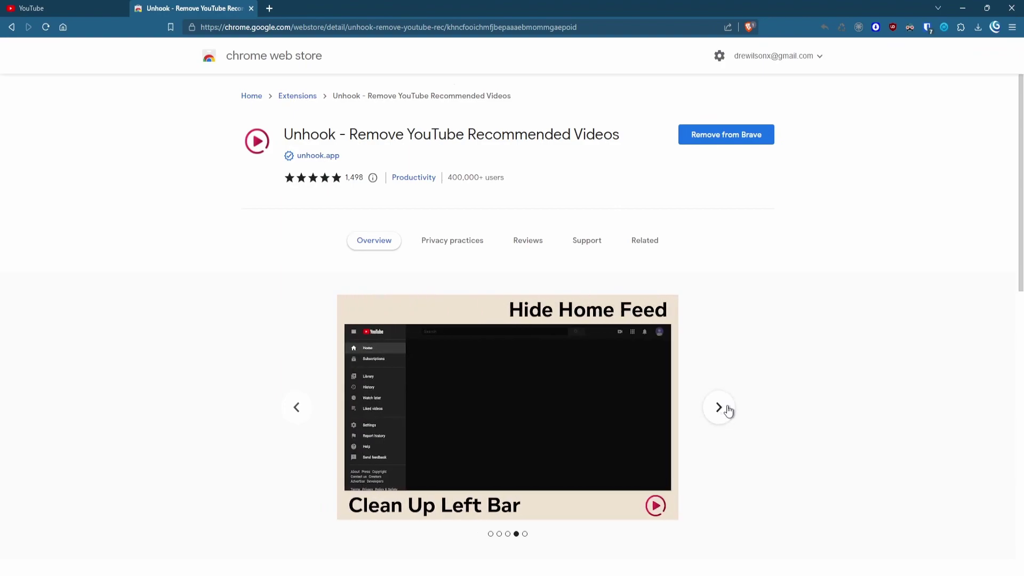
left_click(31, 8)
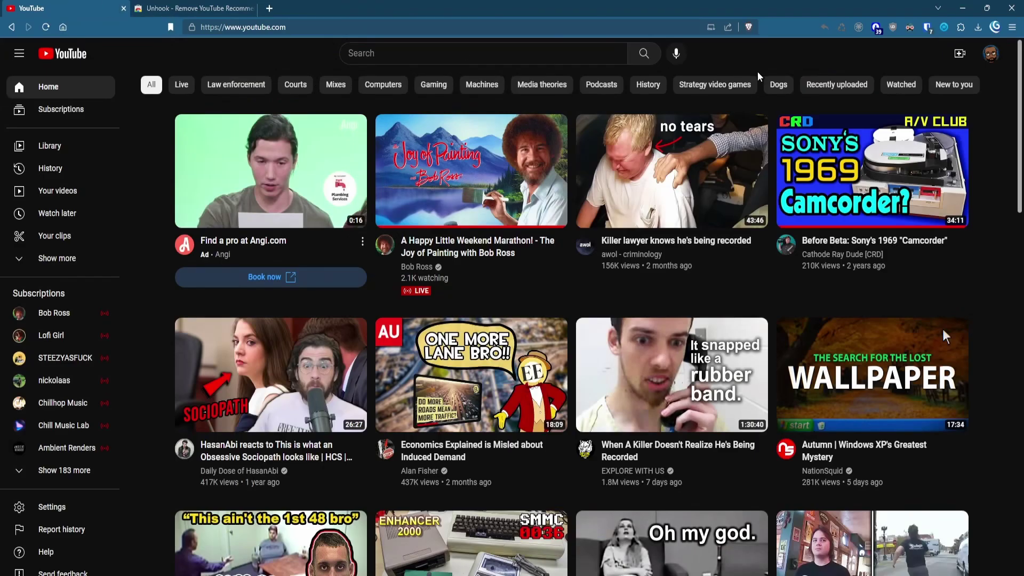
- Open Unhook's settings from the Extensions menu and scroll its list of hide toggles
left_click(961, 26)
scroll(906, 193, "down", 4)
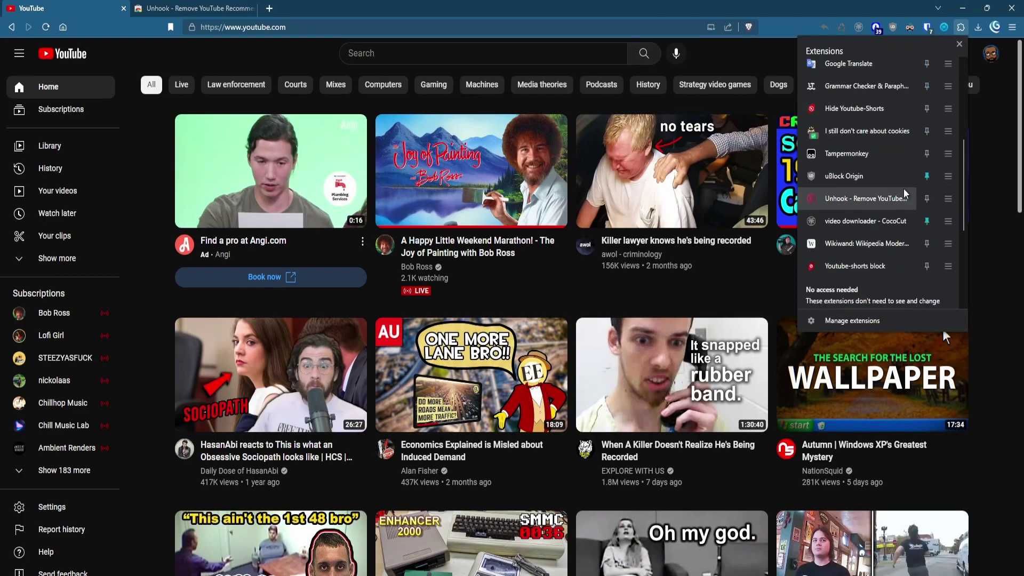
left_click(906, 193)
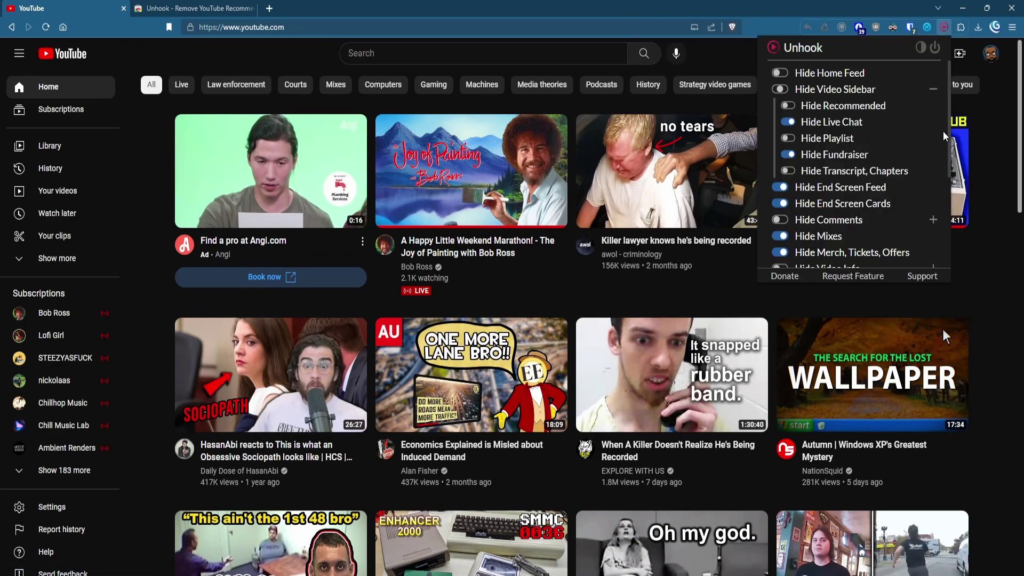
scroll(790, 87, "down", 3)
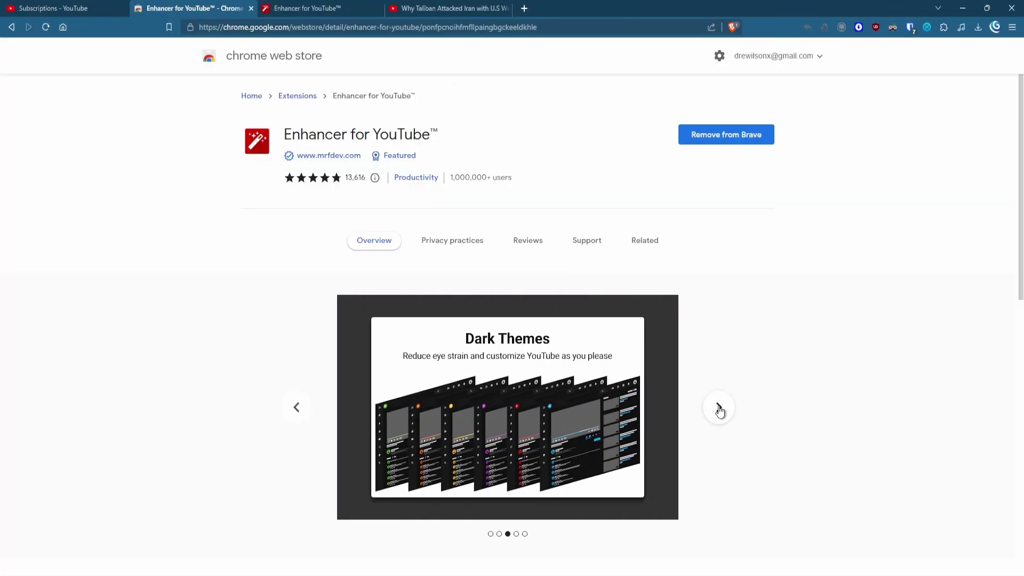
- Cycle through three Enhancer for YouTube store preview slides
left_click(720, 411)
left_click(720, 410)
left_click(720, 410)
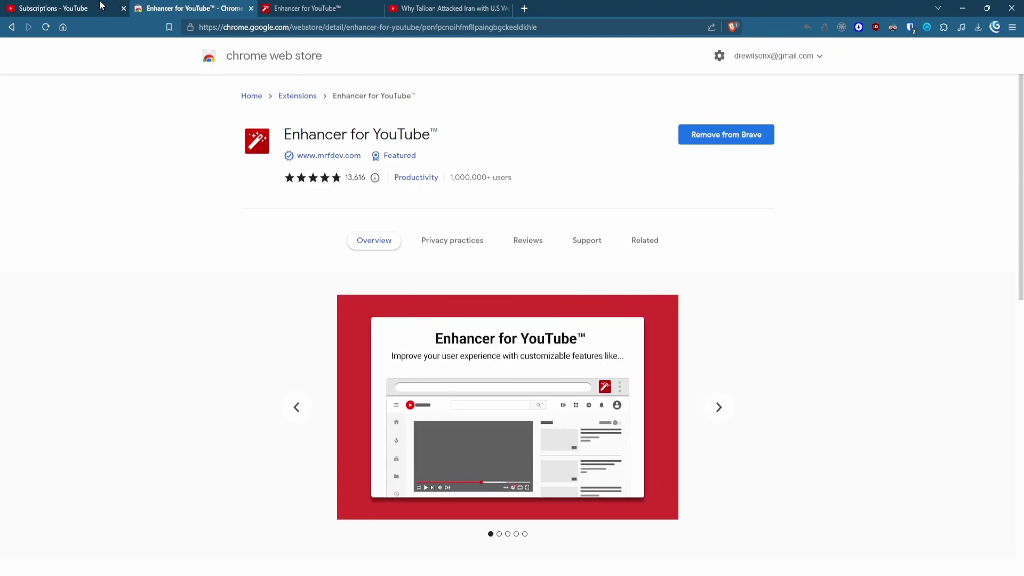
- Scroll through Enhancer's options, viewing the default playback speed list without changing it
left_click(308, 7)
scroll(512, 242, "up", 4)
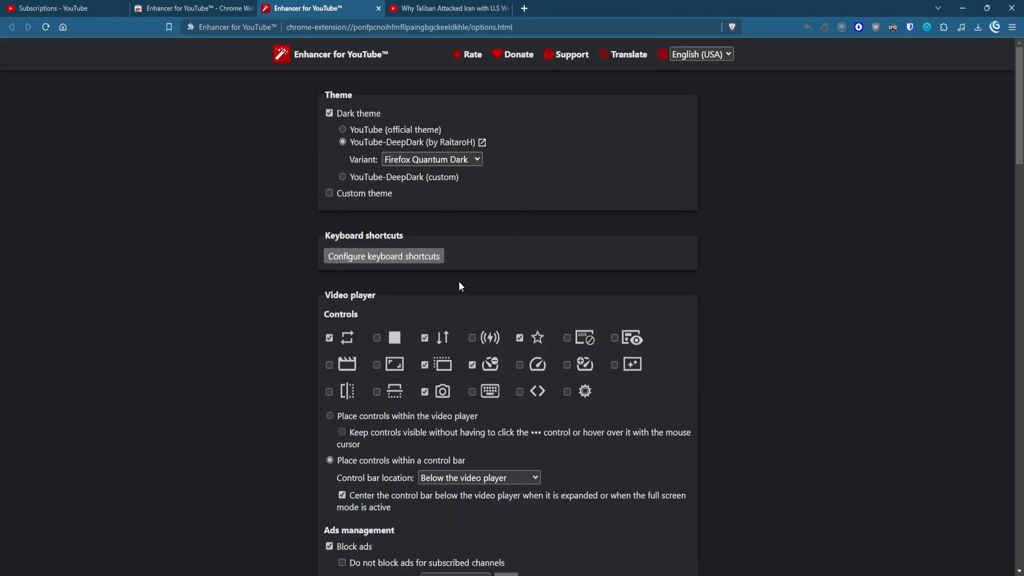
scroll(486, 352, "down", 3)
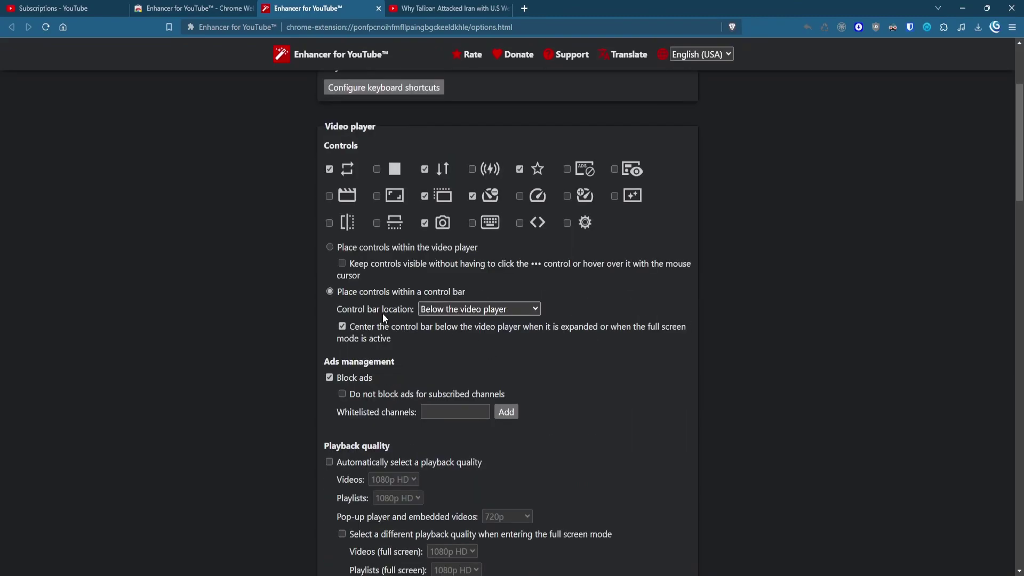
scroll(422, 327, "down", 1)
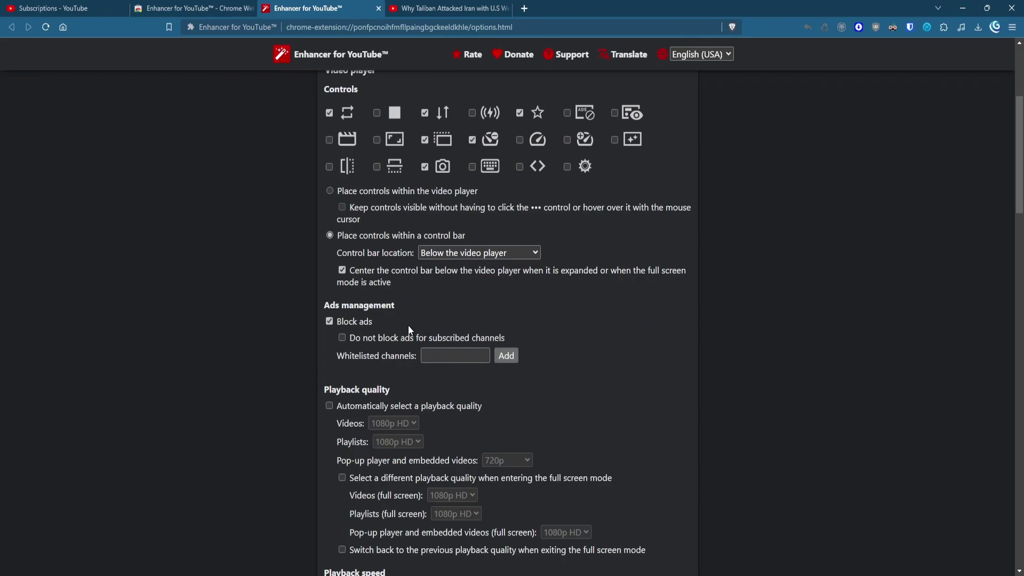
left_click(327, 322)
scroll(432, 258, "down", 5)
left_click(432, 254)
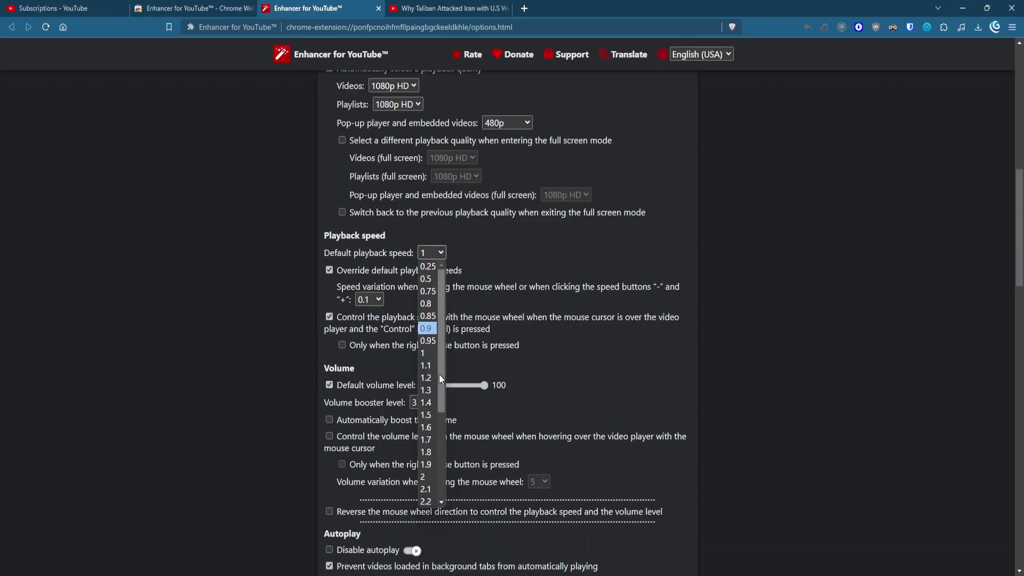
left_click(309, 332)
scroll(338, 351, "down", 1)
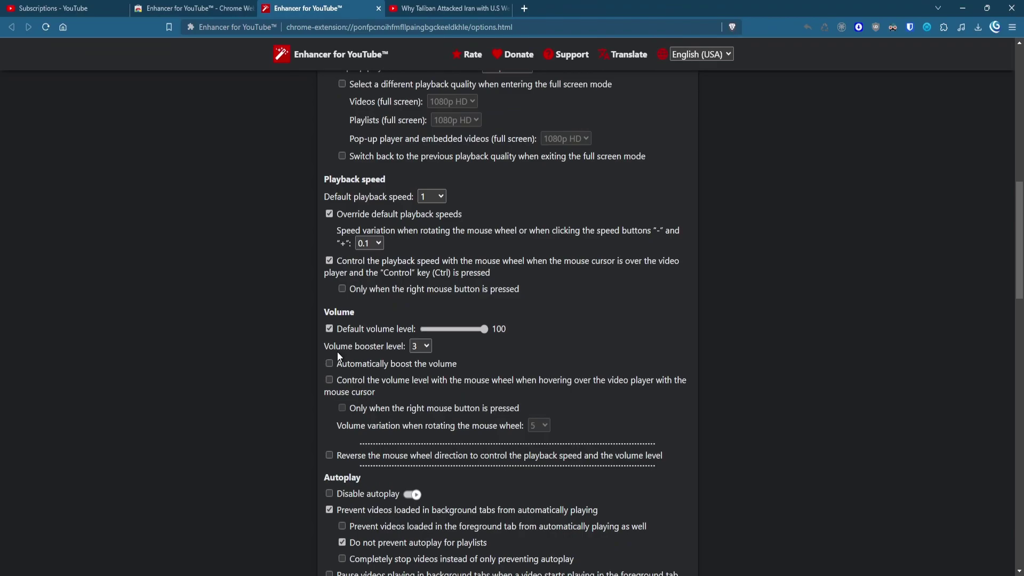
scroll(339, 356, "down", 3)
scroll(458, 323, "down", 15)
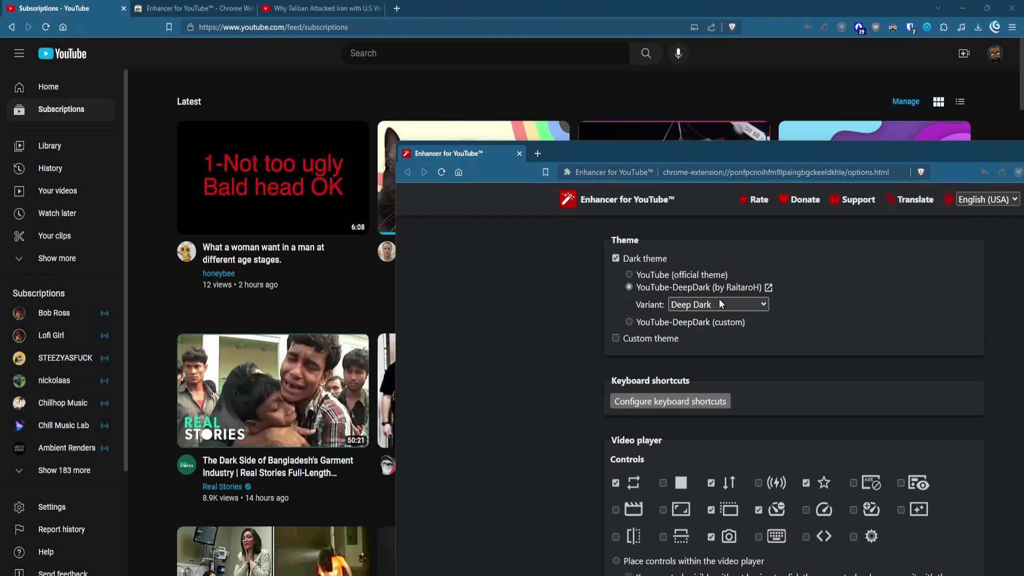
- Set the DeepDark variant to Green Dark, then step through Purple Dark, Firefox Alpenglow Dark and on to Mint-Y-Dark
left_click(719, 302)
left_click(707, 328)
key("Down")
key("Down")
key("Down")
key("Down")
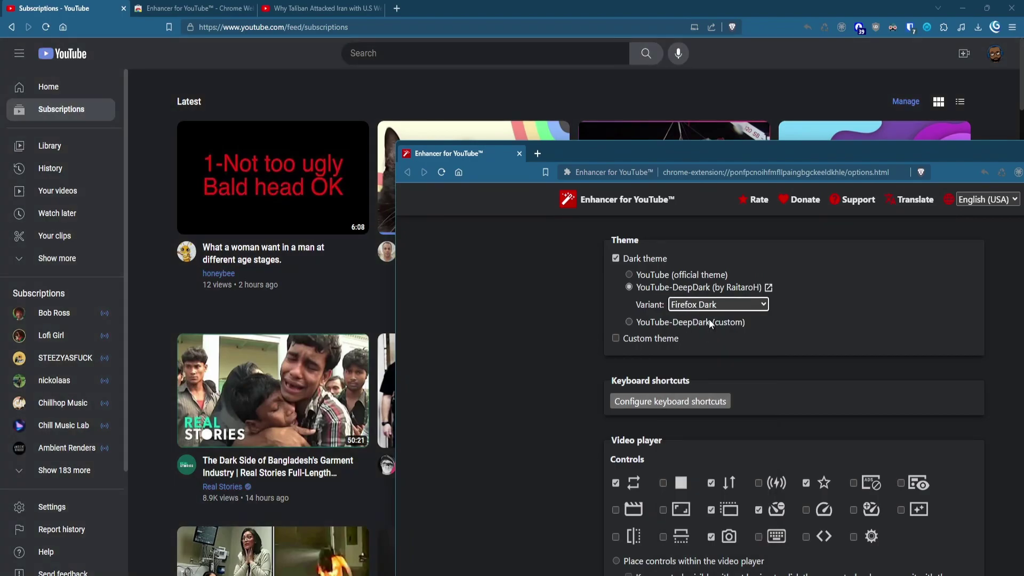
key("Down")
key("Down")
key("Down")
key("Down")
key("Down")
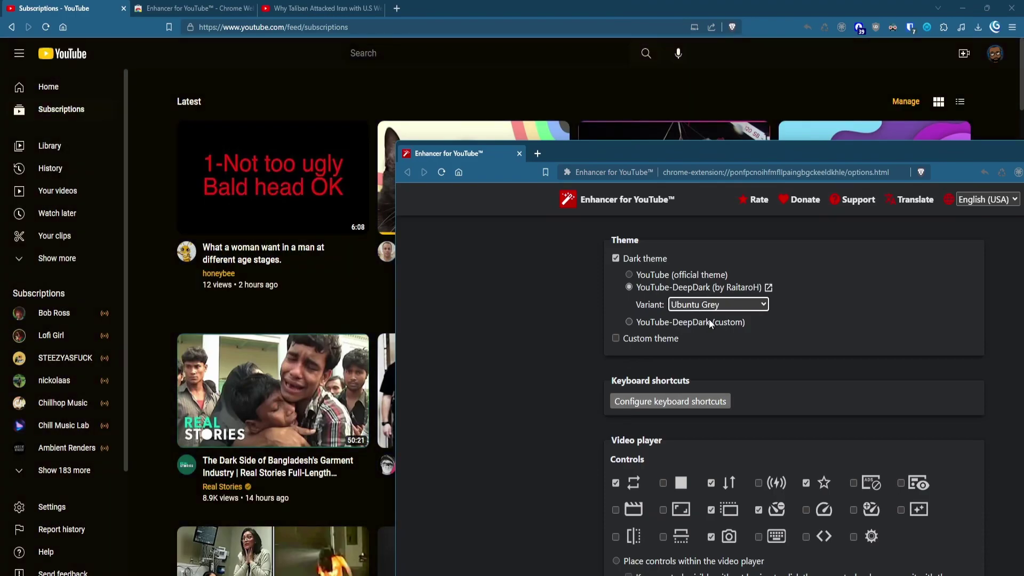
key("Down")
key("Down")
key("Down")
key("Down")
key("Down")
key("Down")
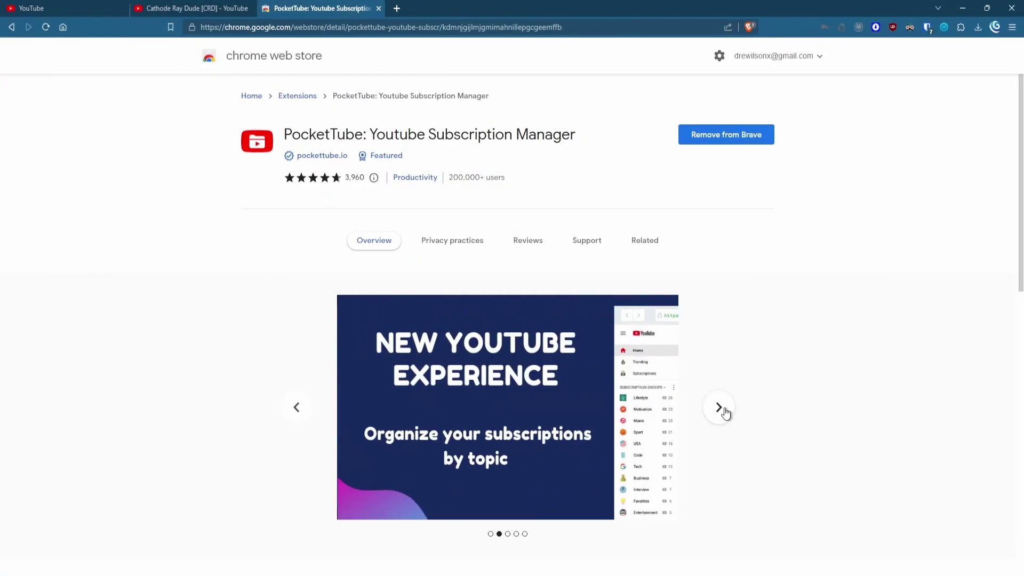
- Advance the PocketTube preview slides to MANAGE YOUR CHANNELS
left_click(720, 408)
left_click(719, 408)
left_click(720, 408)
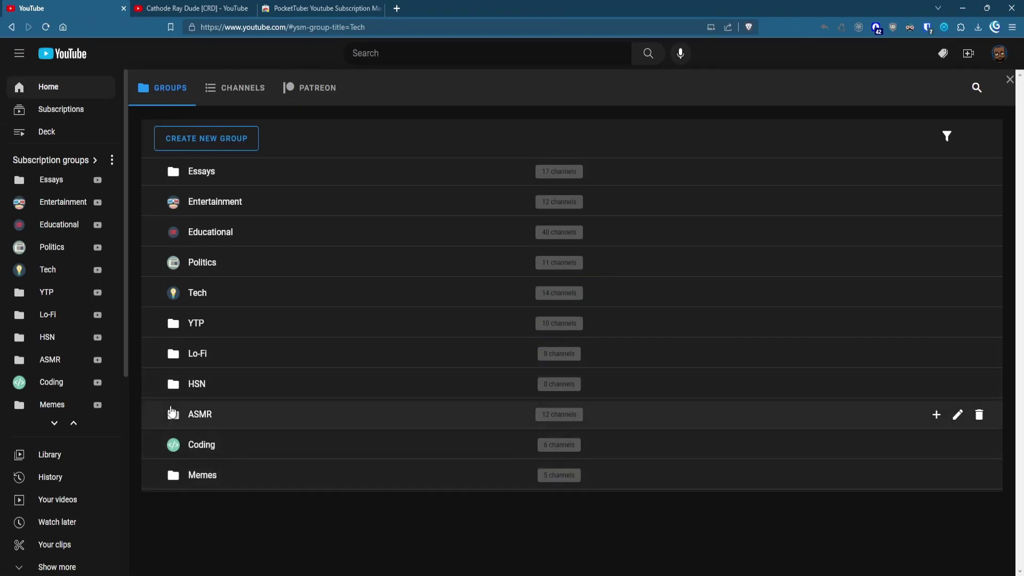
- Open the Tech subscription group's videos and scroll through them
left_click(100, 275)
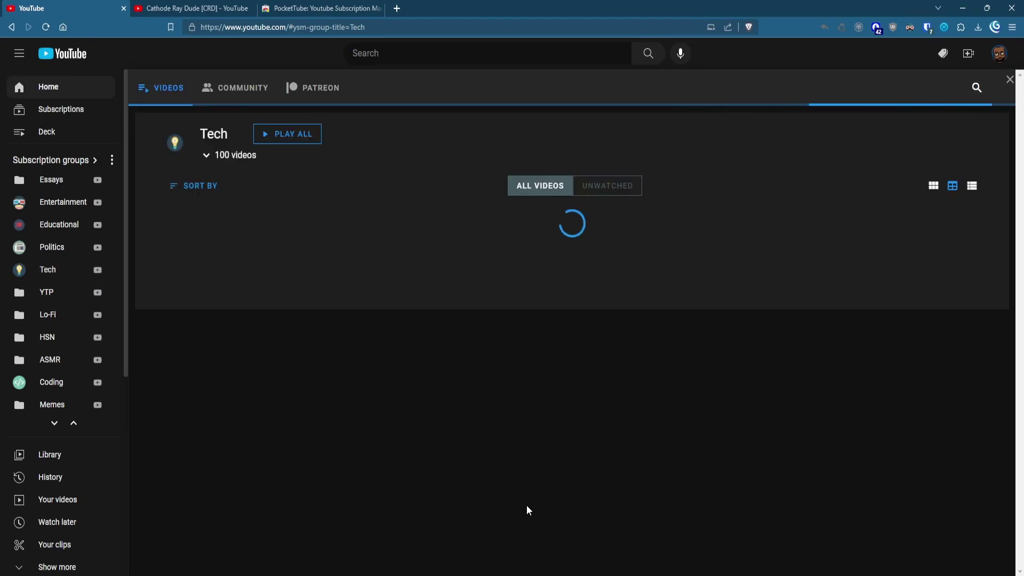
scroll(631, 500, "down", 3)
scroll(631, 500, "down", 10)
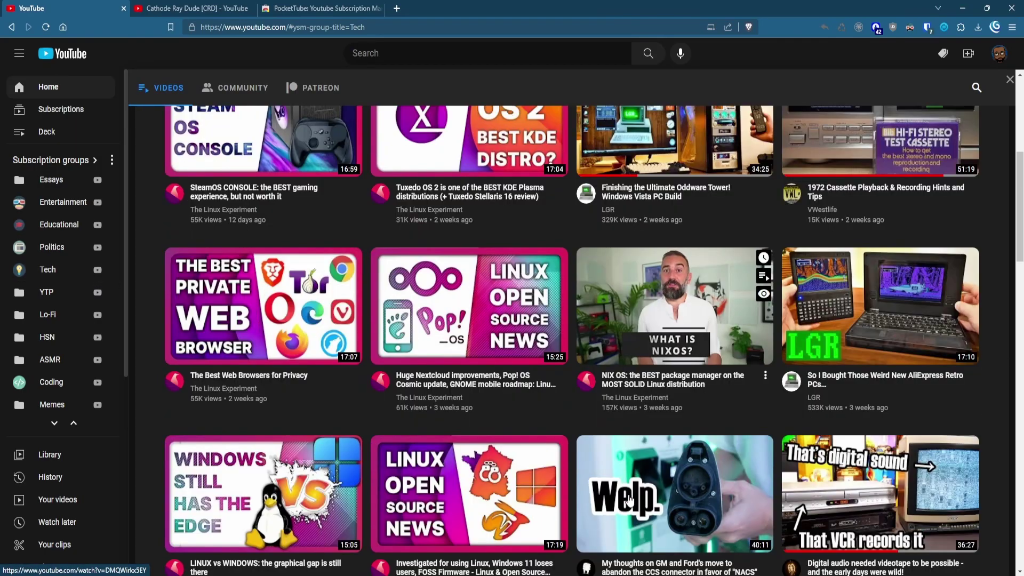
scroll(630, 500, "up", 8)
scroll(630, 500, "up", 1)
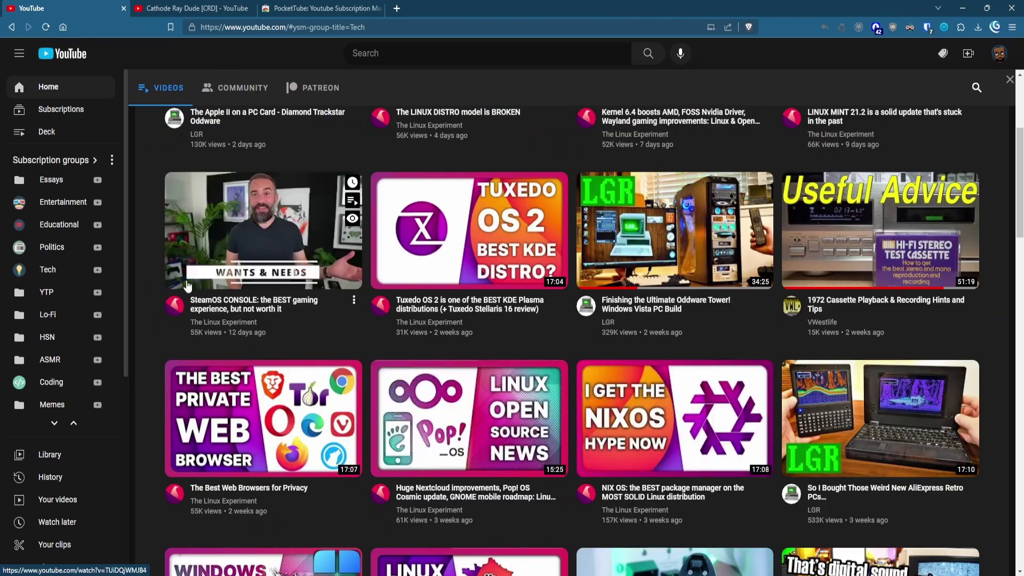
- Filter the Educational group to unwatched videos from this week
left_click(99, 226)
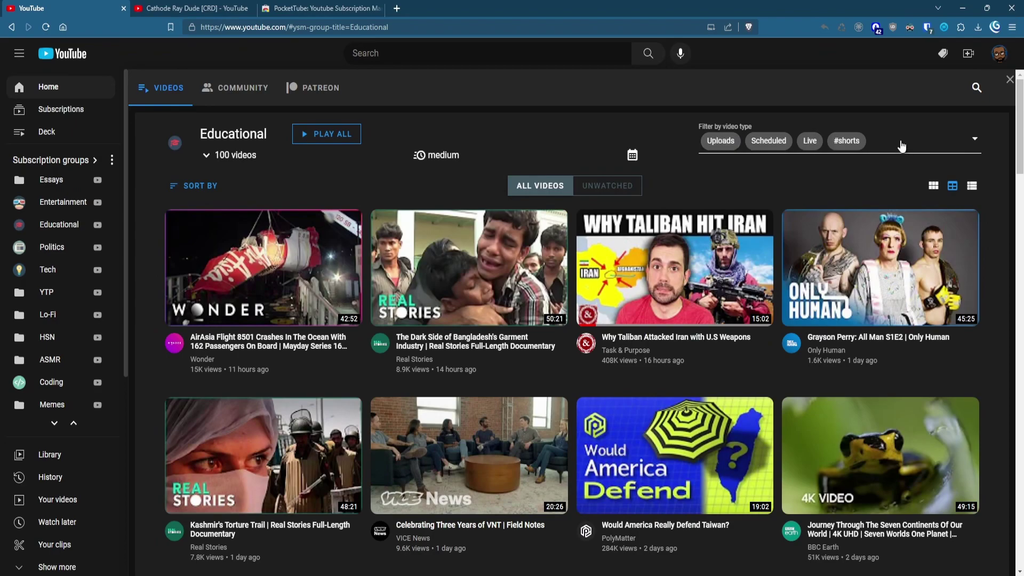
left_click(901, 143)
left_click(715, 205)
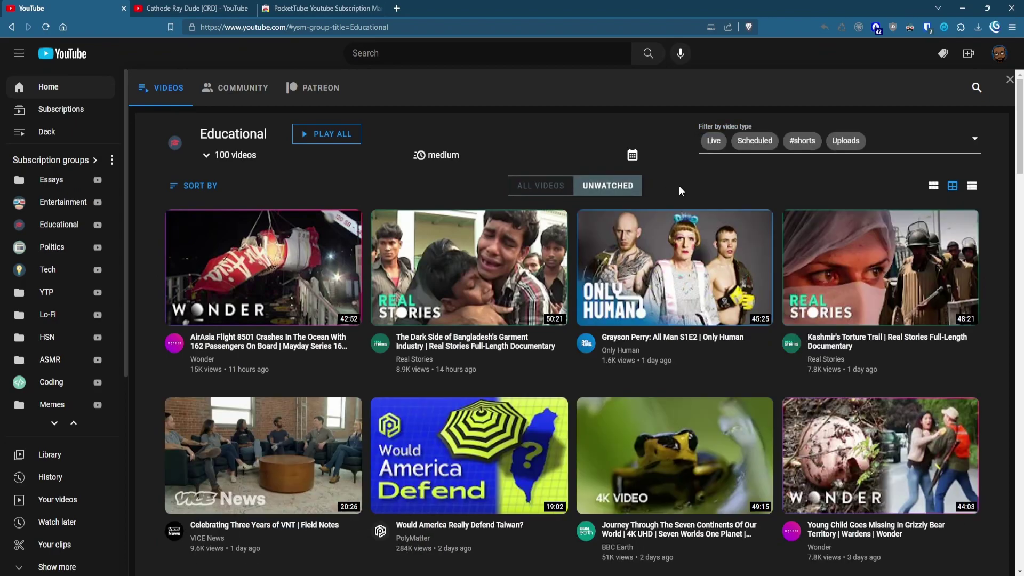
left_click(632, 155)
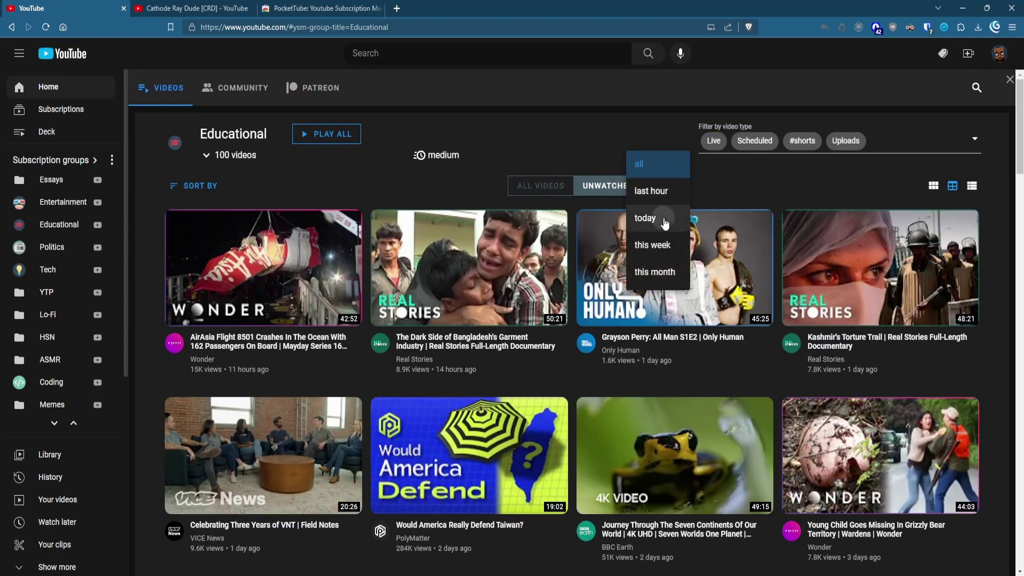
left_click(661, 217)
left_click(650, 157)
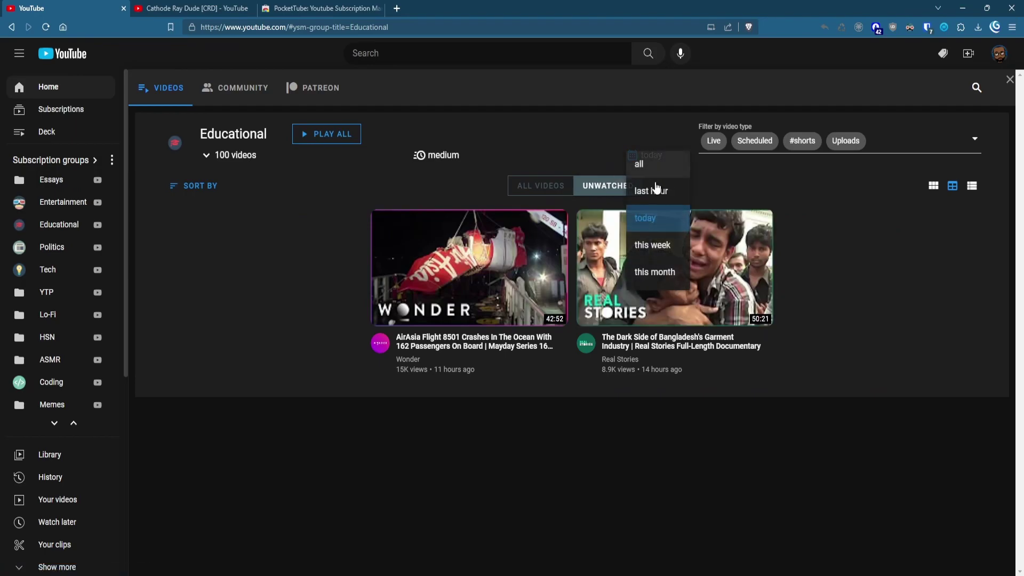
left_click(654, 246)
- Add the Cathode Ray Dude channel to the Tech group and open Tech's videos
key("ctrl+Tab")
scroll(896, 295, "down", 2)
left_click(865, 419)
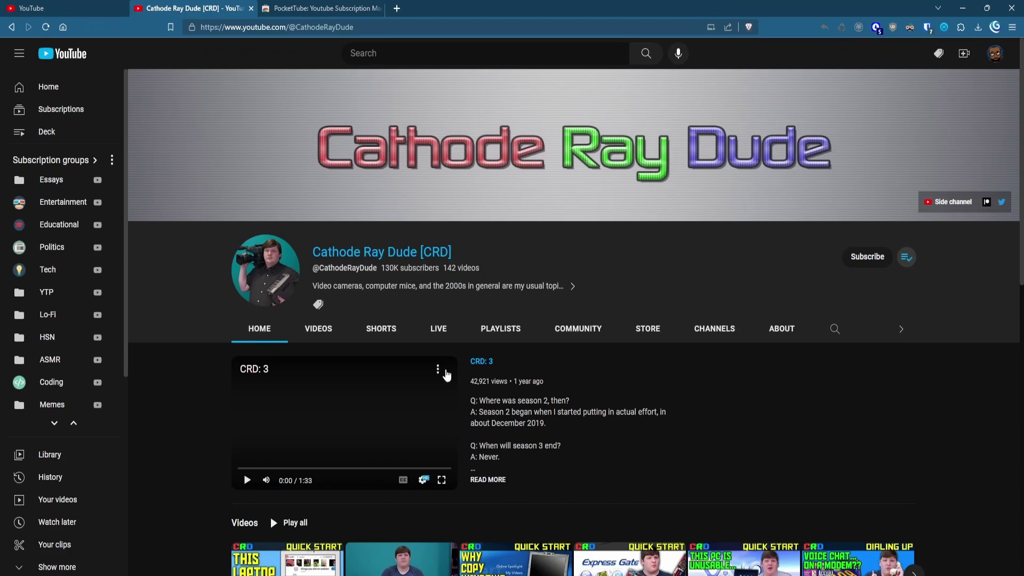
left_click(97, 269)
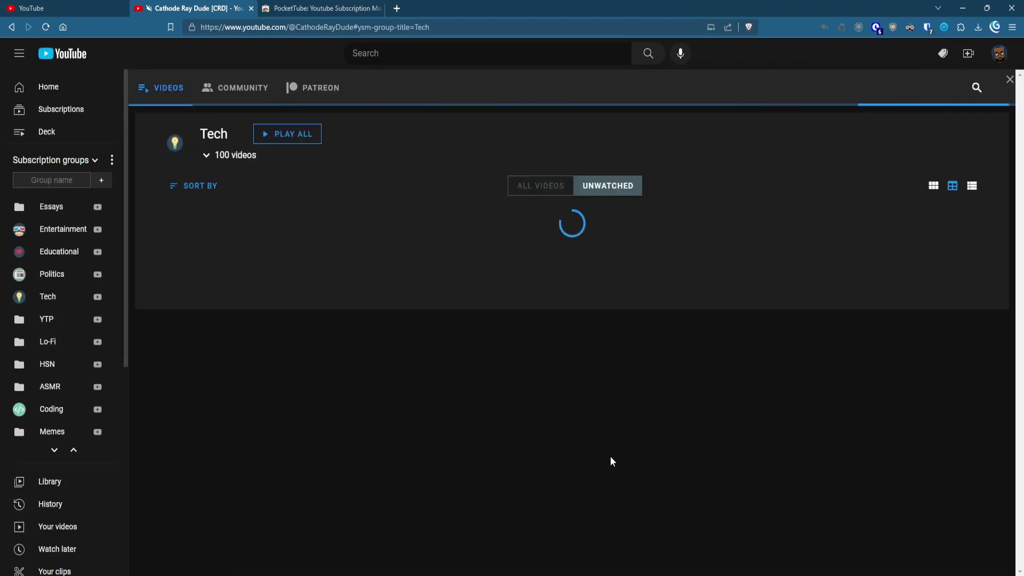
scroll(610, 456, "down", 7)
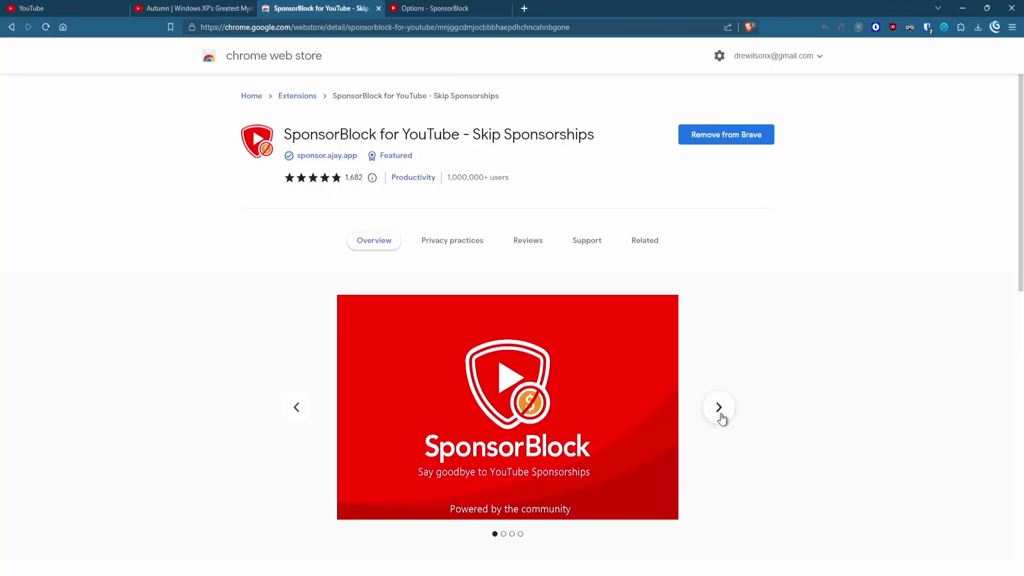
- Cycle through the SponsorBlock store screenshots back to the first one
left_click(720, 416)
left_click(720, 415)
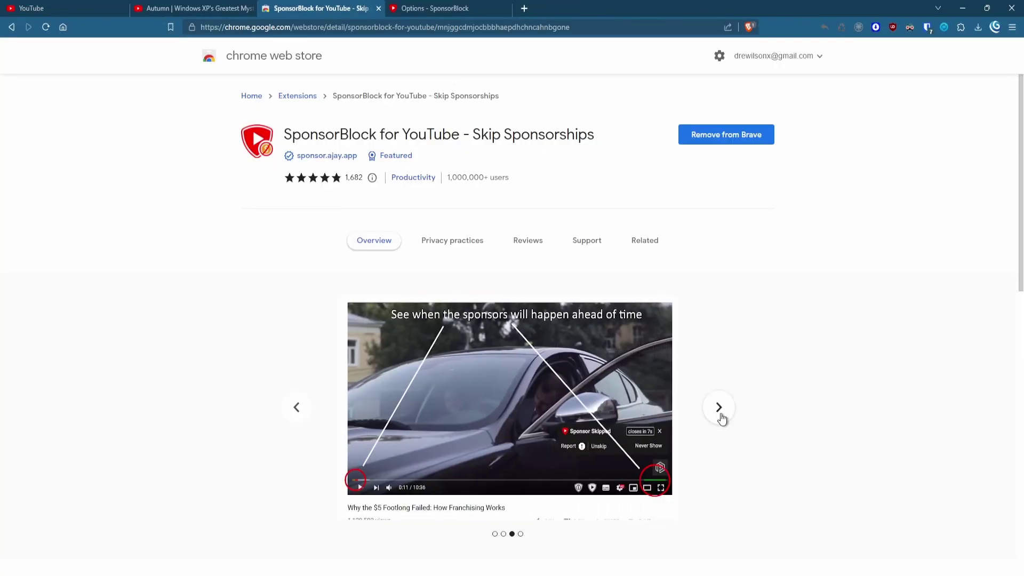
left_click(721, 416)
left_click(720, 417)
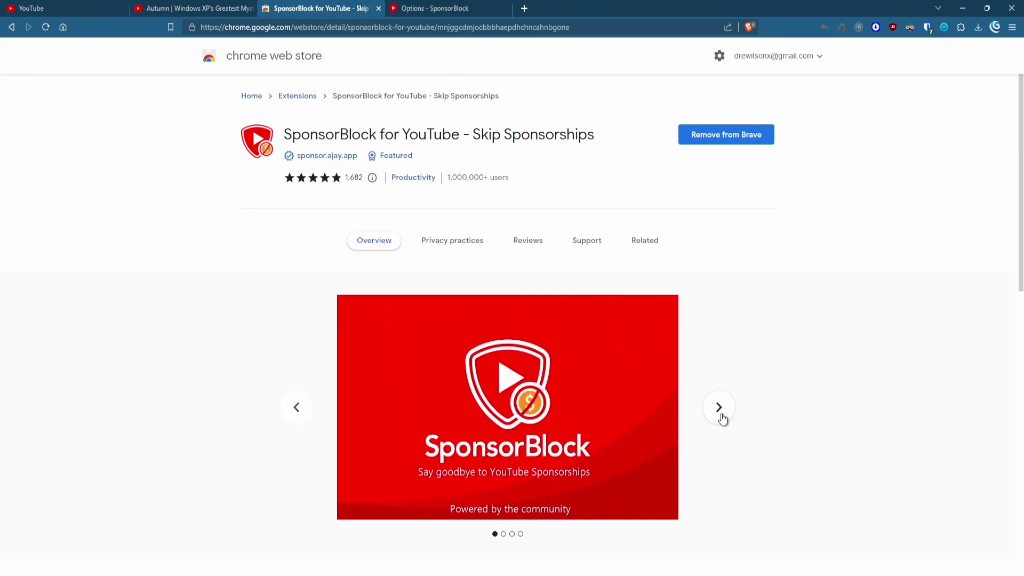
- Play the Autumn video past its automatically skipped sponsor segment, pausing and resuming
left_click(183, 14)
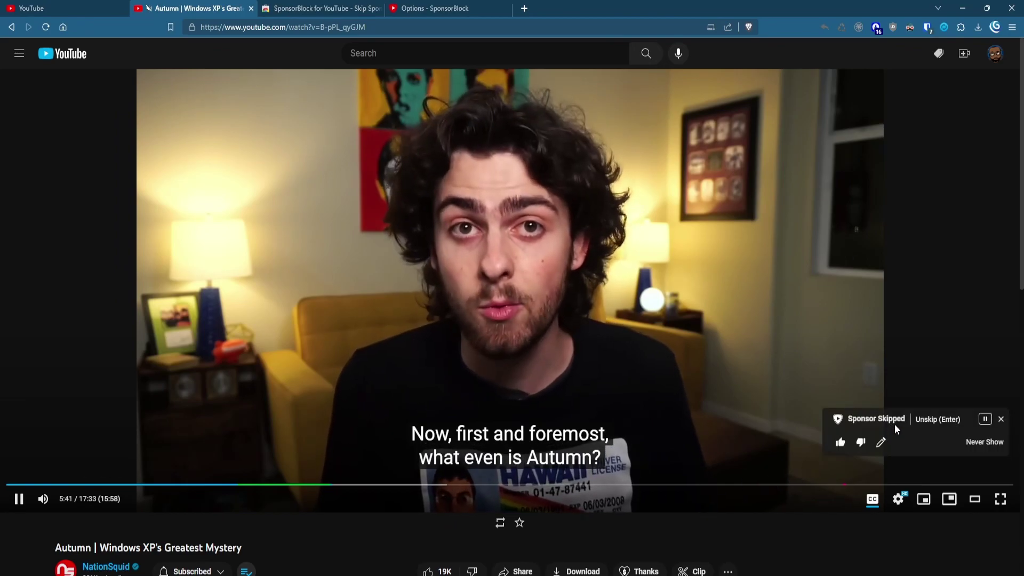
left_click(295, 344)
left_click(295, 344)
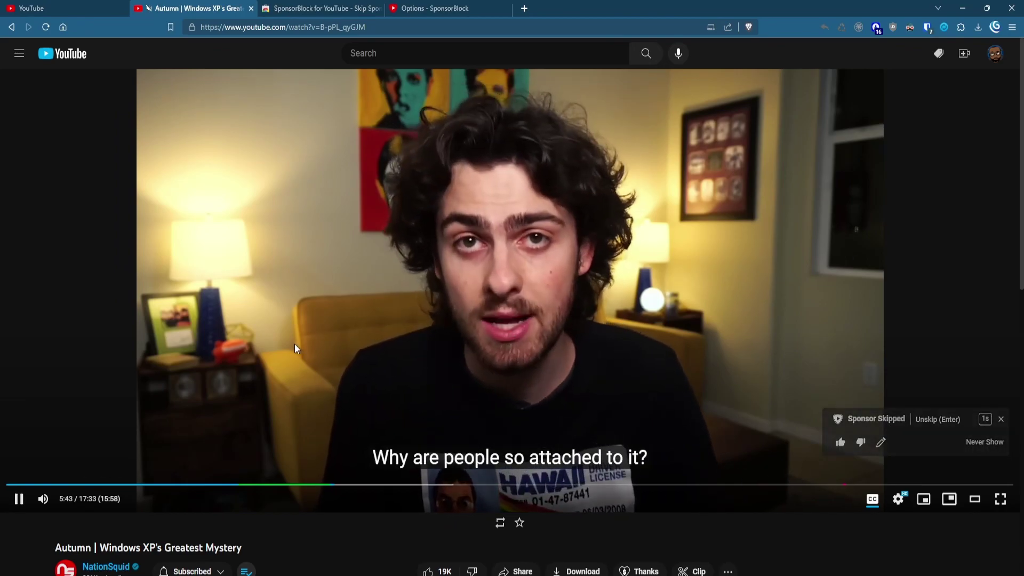
left_click(294, 344)
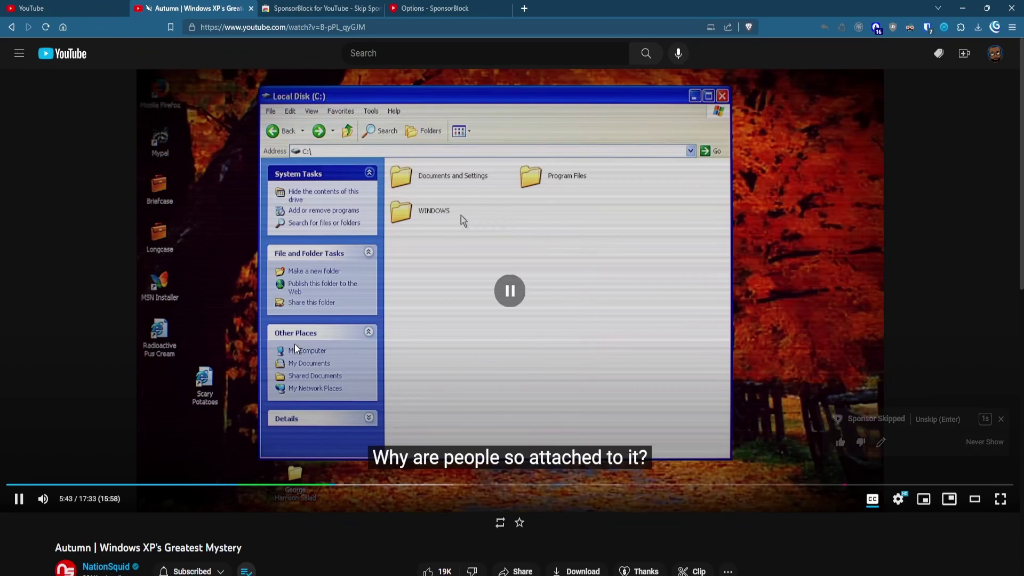
- Open the SponsorBlock options page and scroll to the segment category settings
left_click(313, 8)
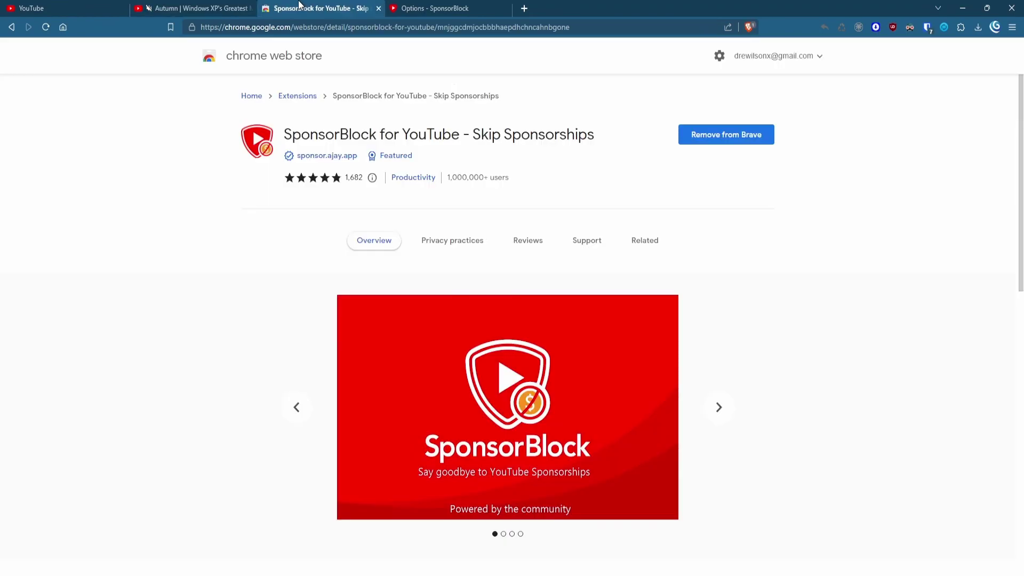
left_click(442, 9)
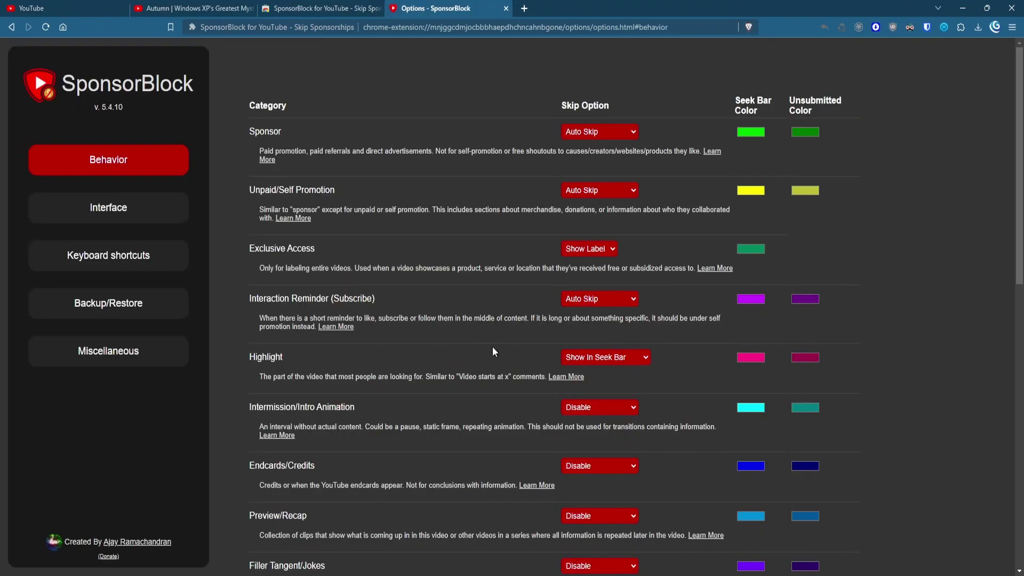
scroll(440, 291, "down", 6)
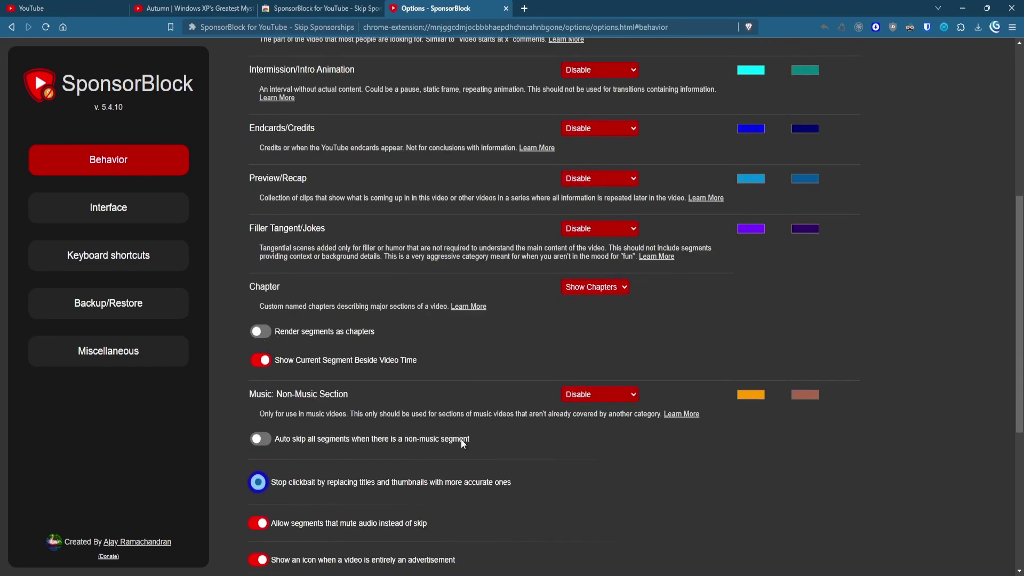
- Scroll the DeArrow store page and view its next two screenshots
scroll(462, 439, "down", 2)
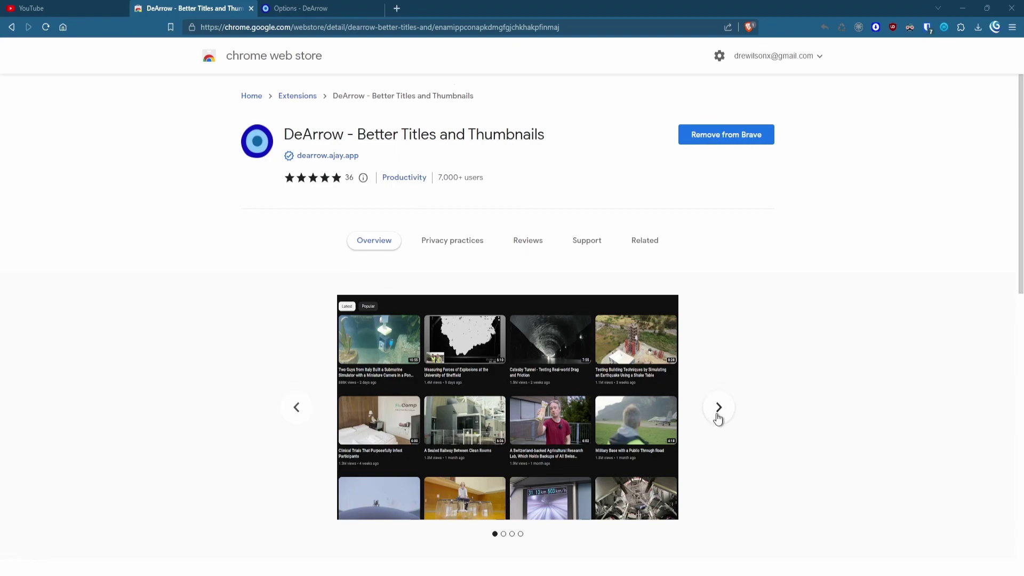
left_click(719, 419)
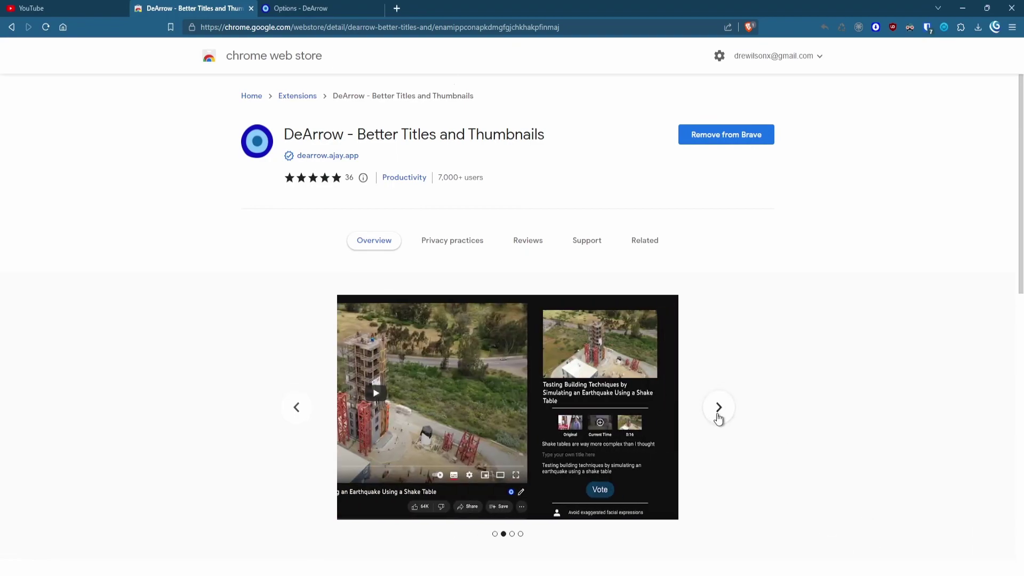
left_click(719, 407)
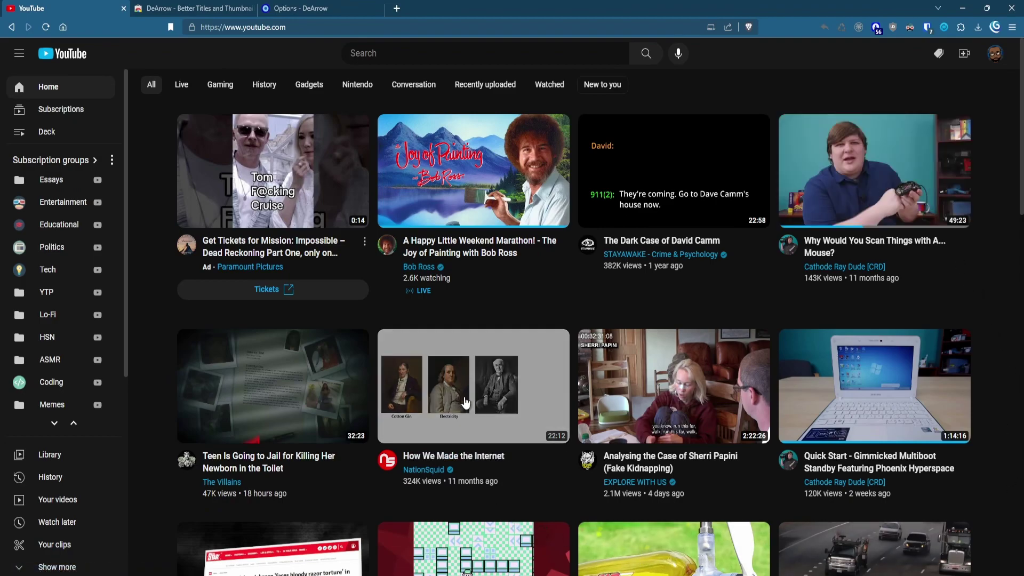
- Compare originals for How We Made the Internet's thumbnail and the jail video's title, restoring DeArrow's
left_click(552, 457)
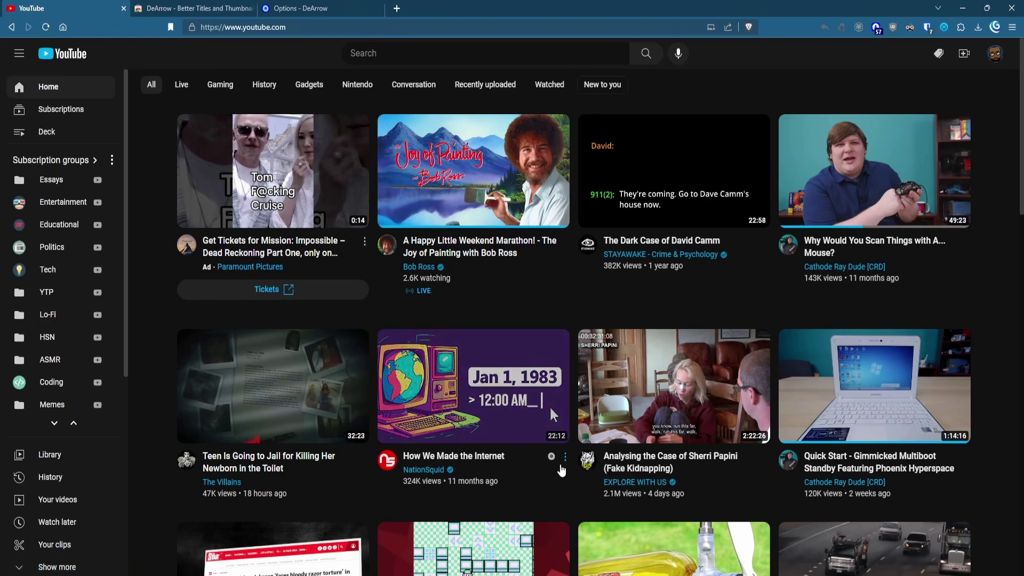
left_click(552, 457)
scroll(352, 267, "down", 7)
left_click(351, 262)
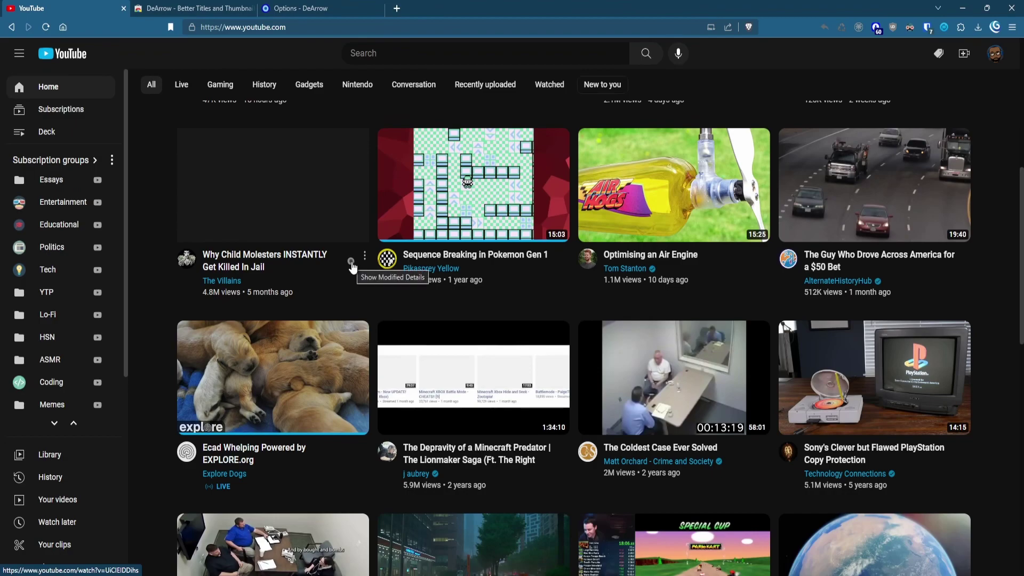
left_click(351, 263)
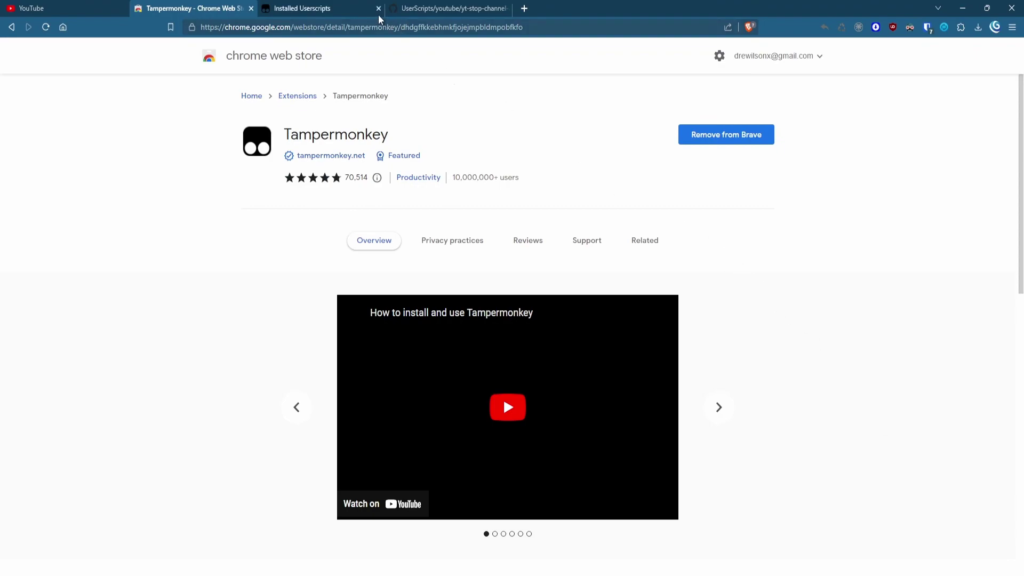
- Install the YouTube - Stop Channel Autoplay userscript from its raw script page
left_click(320, 6)
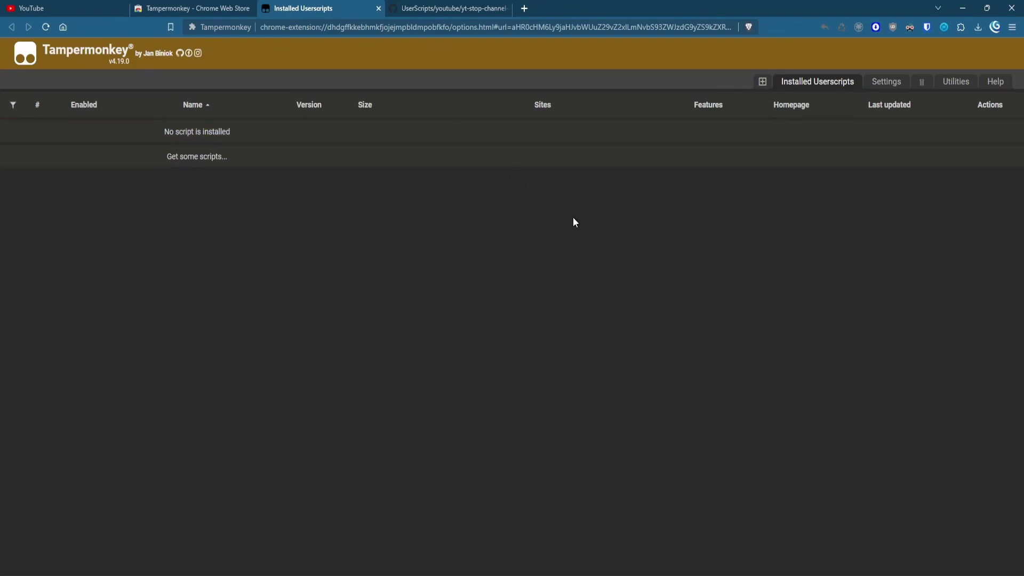
left_click(477, 9)
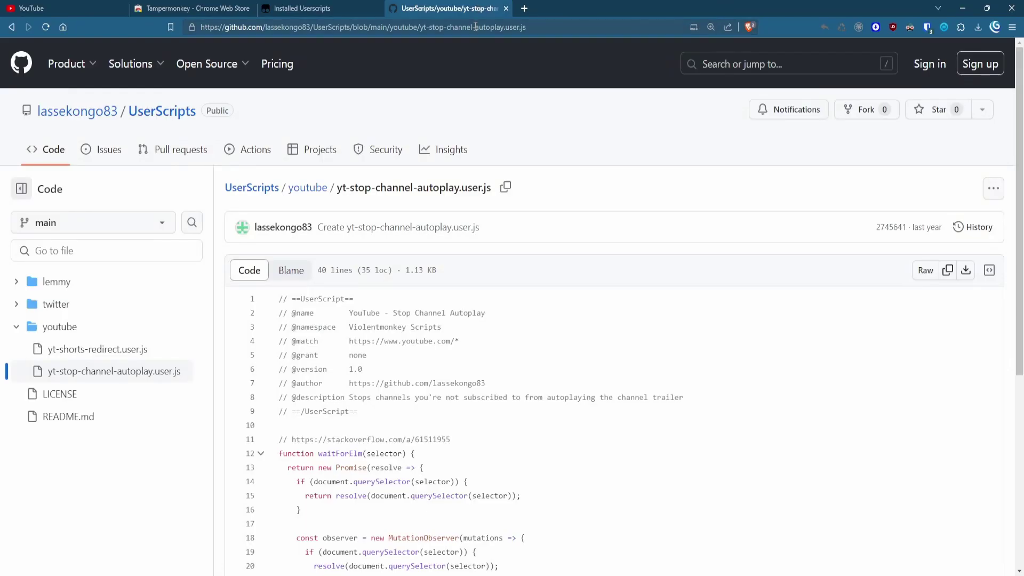
left_click(922, 272)
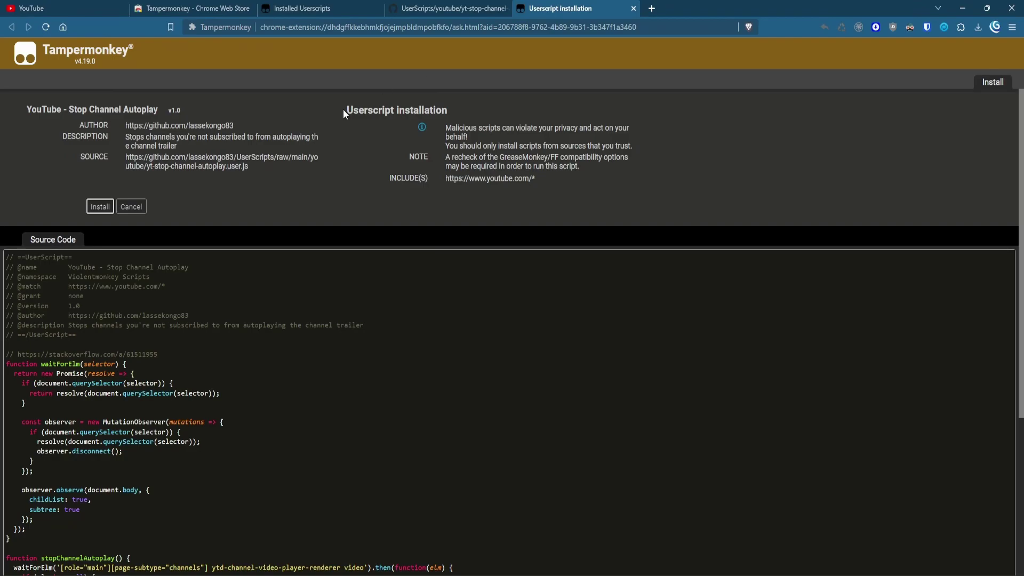
left_click(98, 207)
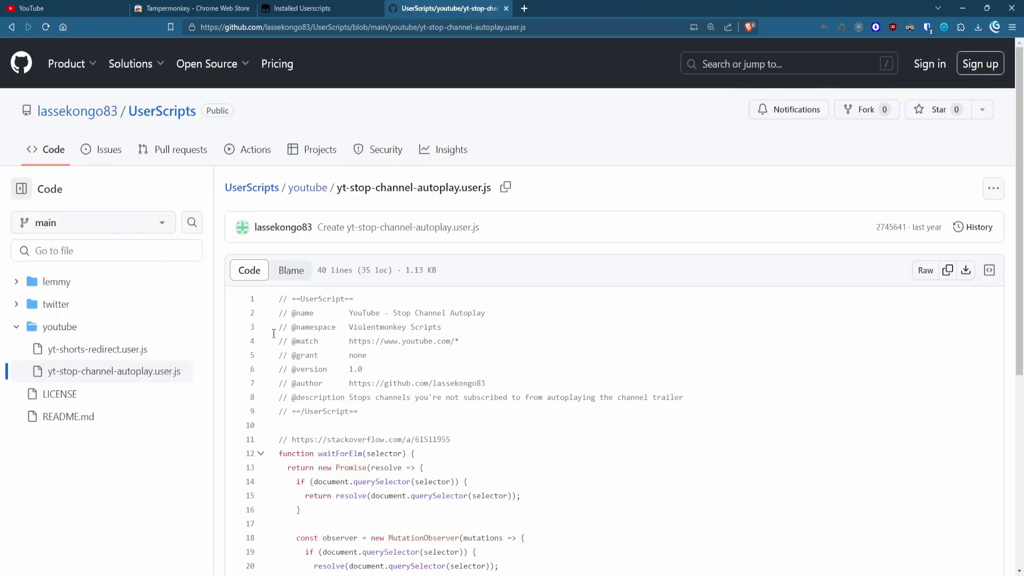
- Refresh Tampermonkey's Installed Userscripts list to show the new script
left_click(220, 9)
left_click(280, 6)
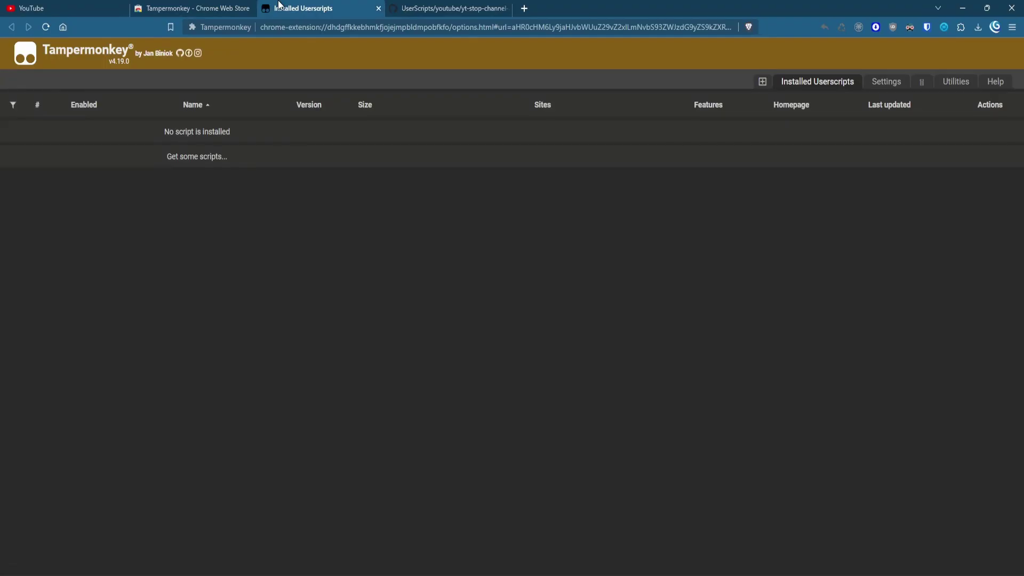
left_click(46, 28)
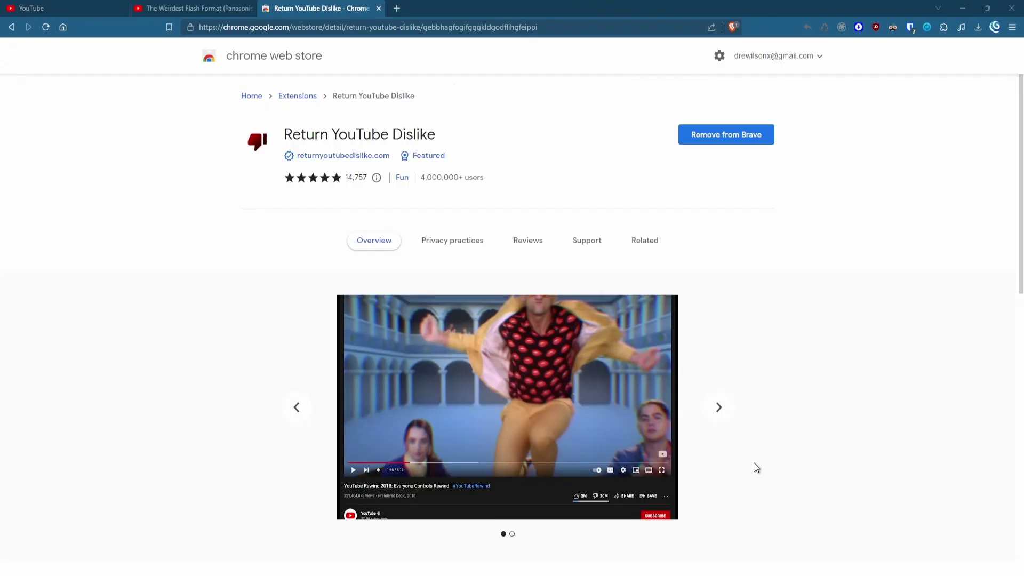
- Cycle through the Return YouTube Dislike screenshots, then return to the YouTube video
left_click(719, 407)
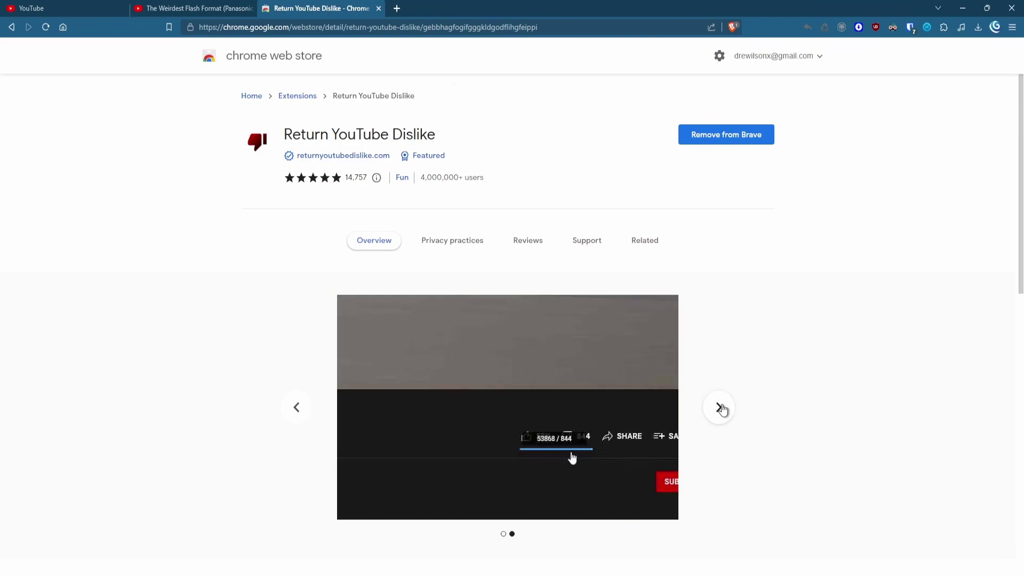
left_click(720, 408)
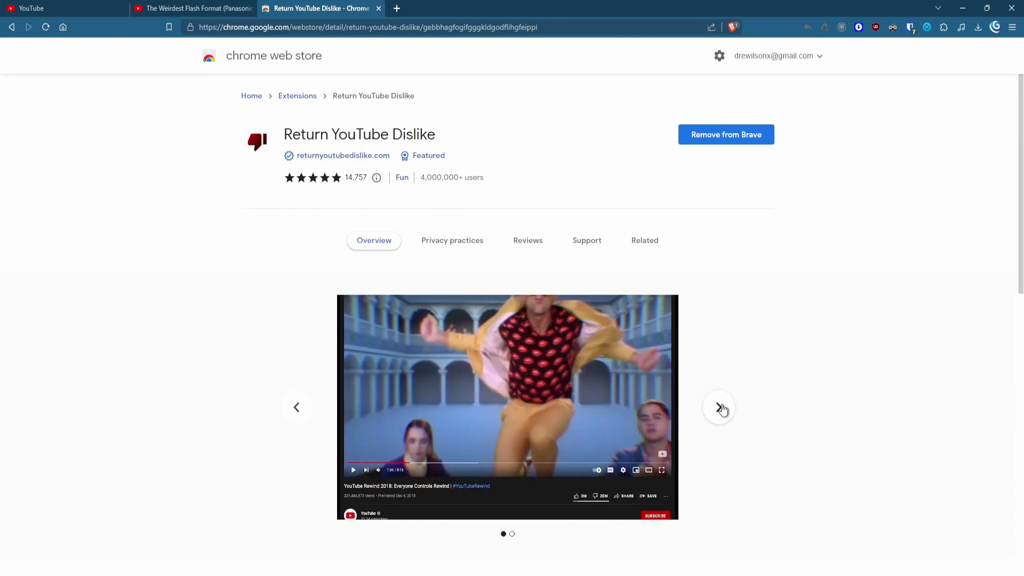
left_click(192, 8)
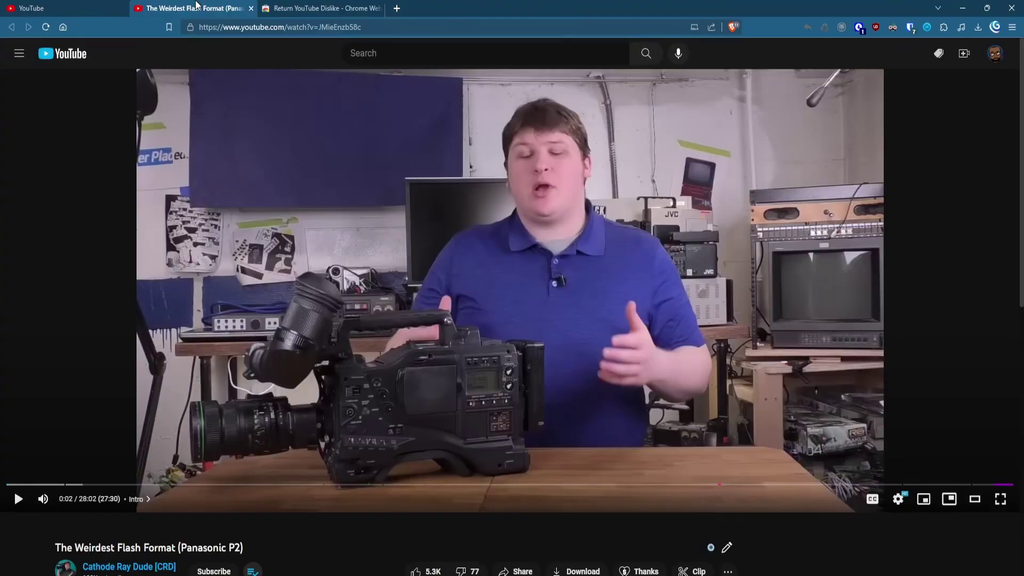
- Like The Weirdest Flash Format video and scroll down its page
scroll(565, 356, "down", 5)
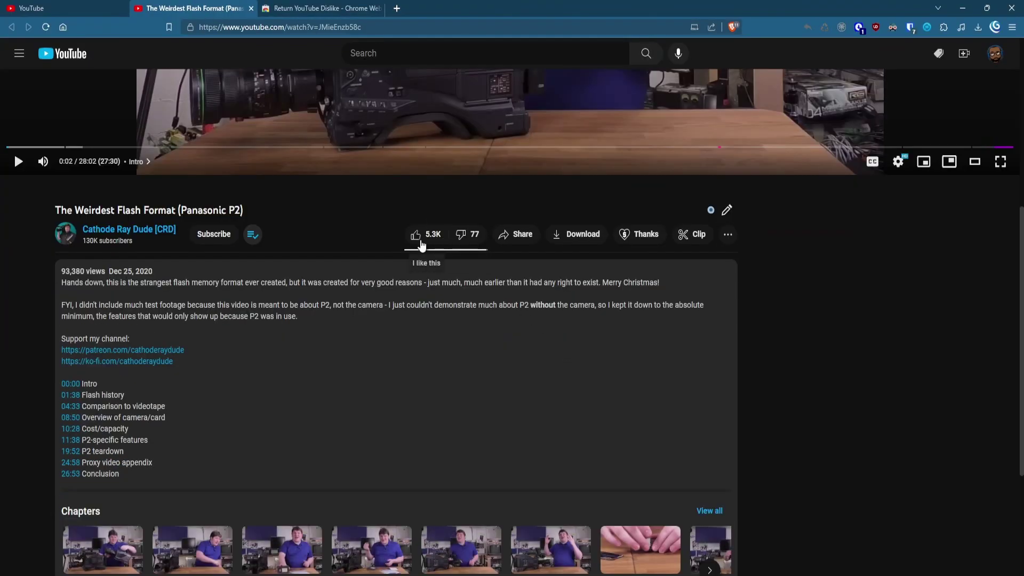
left_click(421, 240)
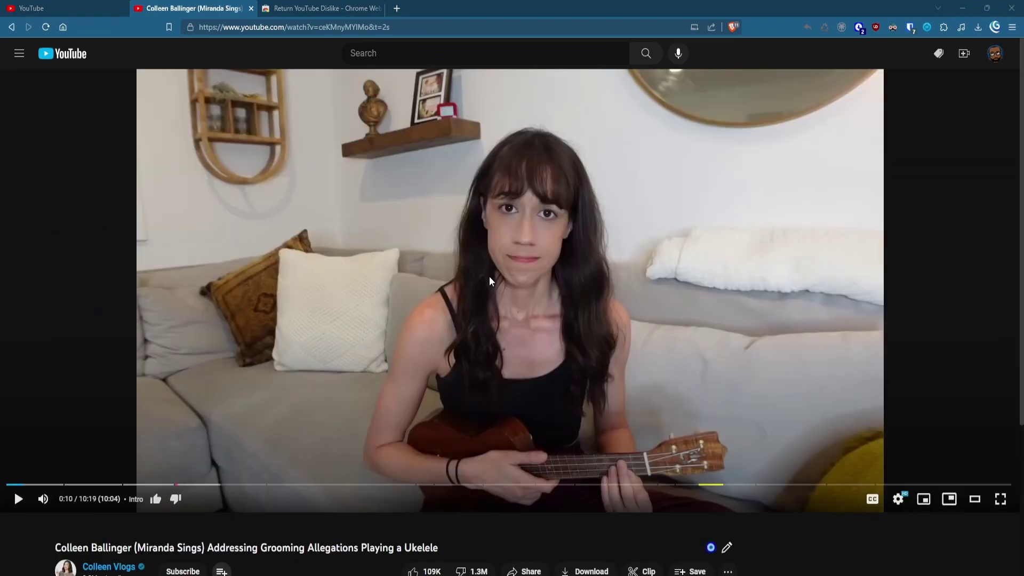
scroll(487, 280, "down", 3)
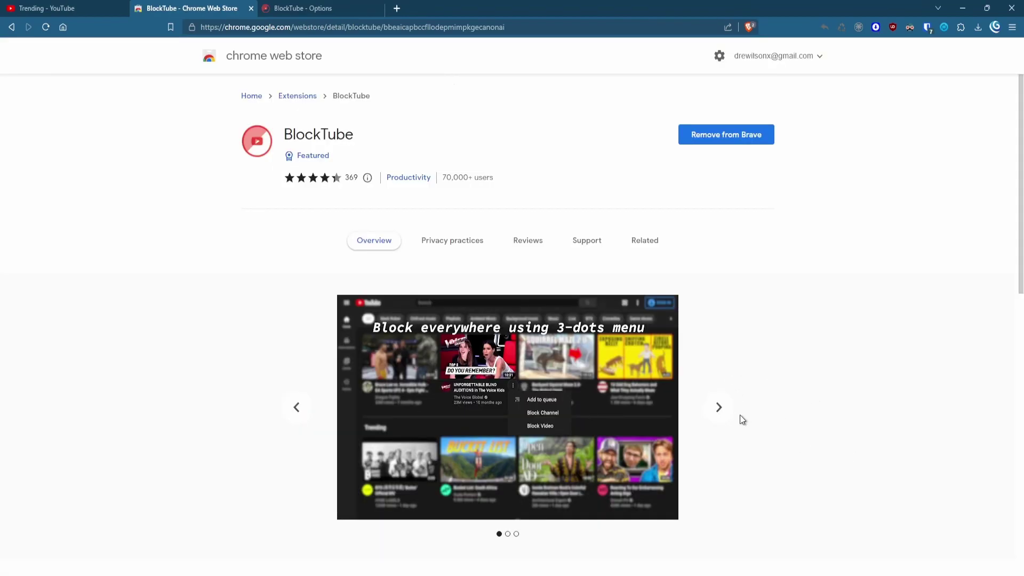
- Cycle through the BlockTube options screenshots, including its option checkboxes
left_click(718, 409)
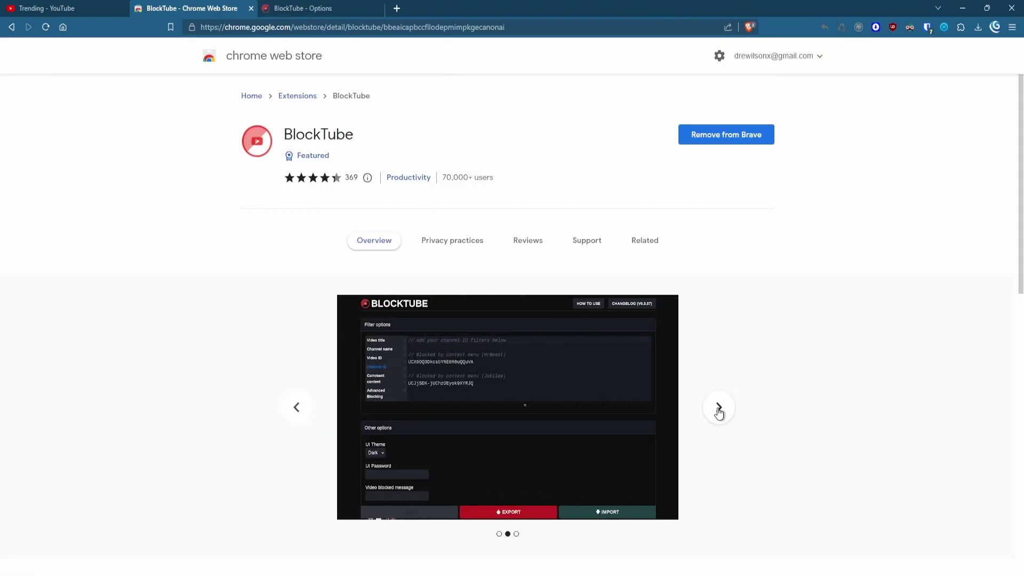
left_click(718, 408)
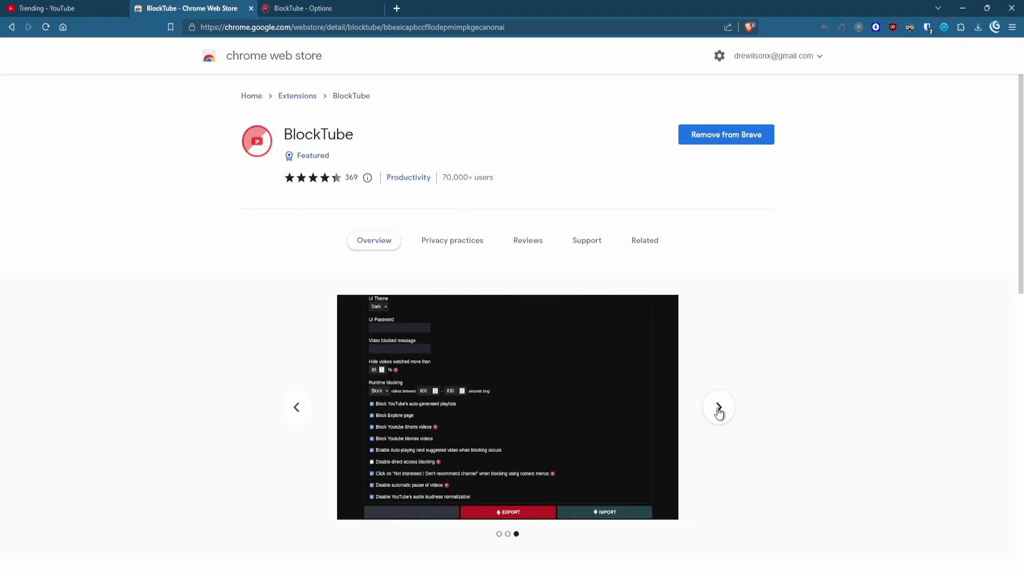
left_click(719, 409)
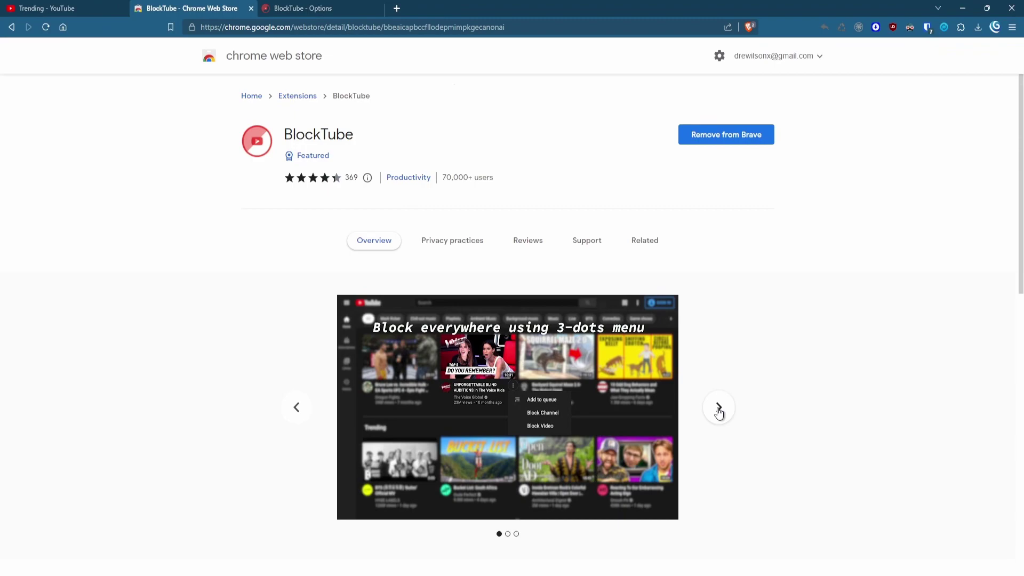
- Block the music video's channel from the YouTube Trending feed
left_click(90, 7)
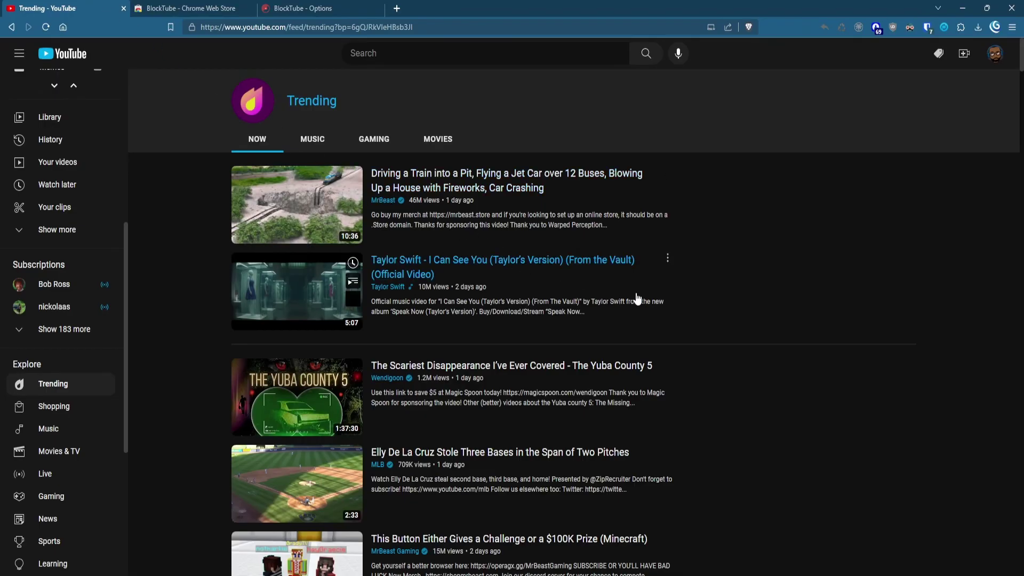
left_click(667, 259)
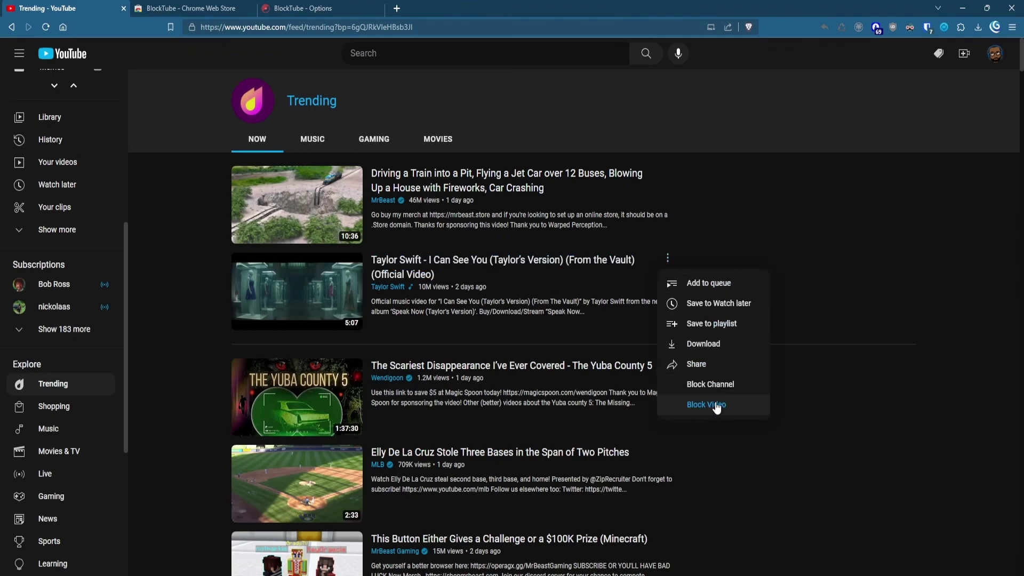
left_click(718, 384)
scroll(718, 388, "down", 10)
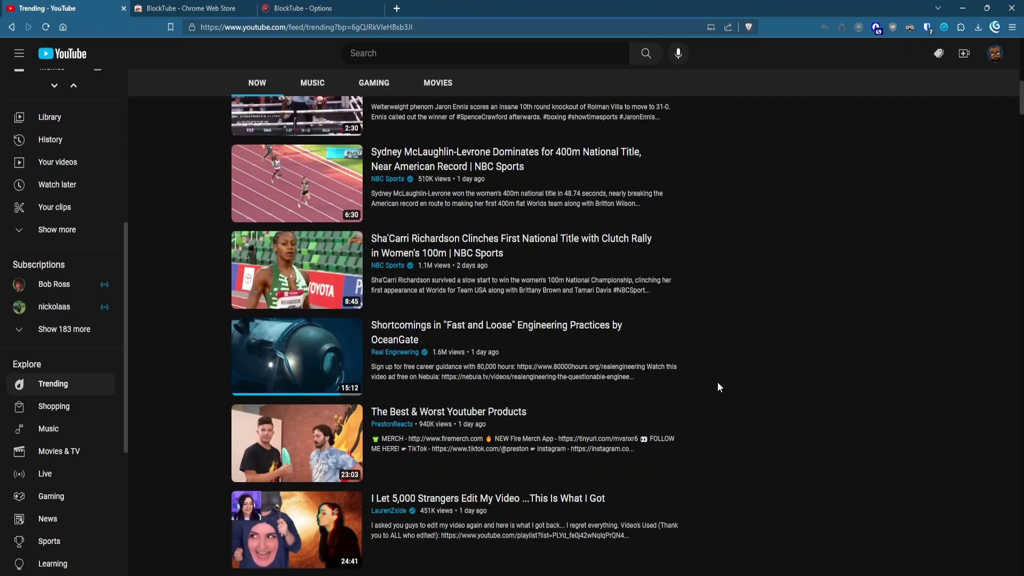
left_click(668, 236)
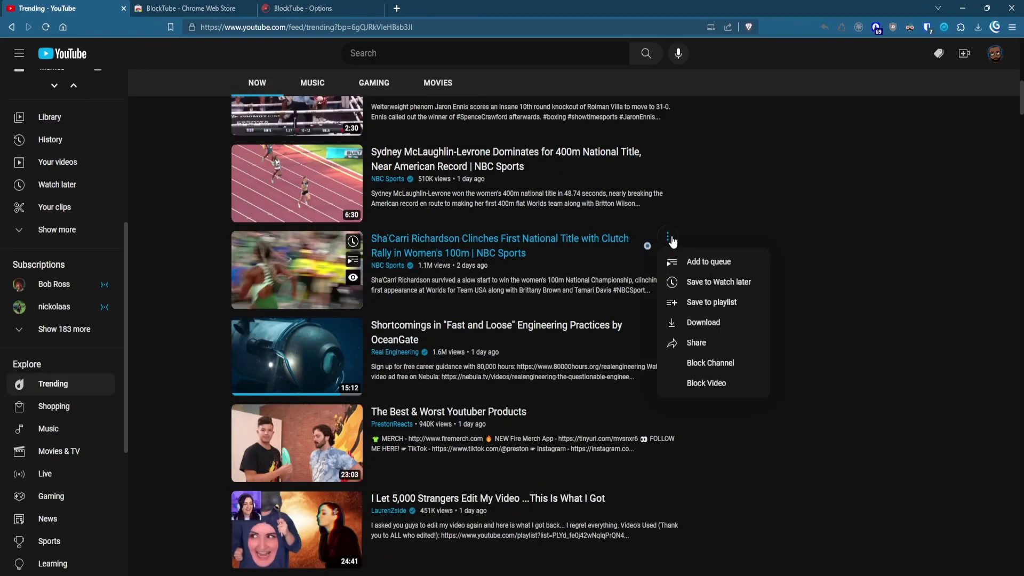
- Block the NBC Sports channel, then review BlockTube's blocked channel names, channel IDs and Advanced Blocking filters
left_click(717, 365)
key("ctrl+shift+Tab")
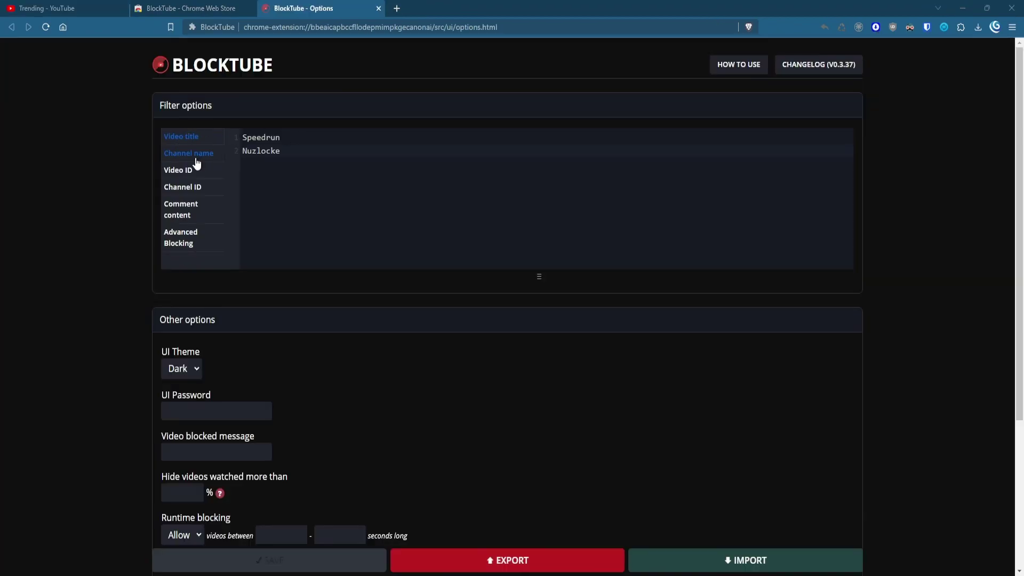
left_click(195, 159)
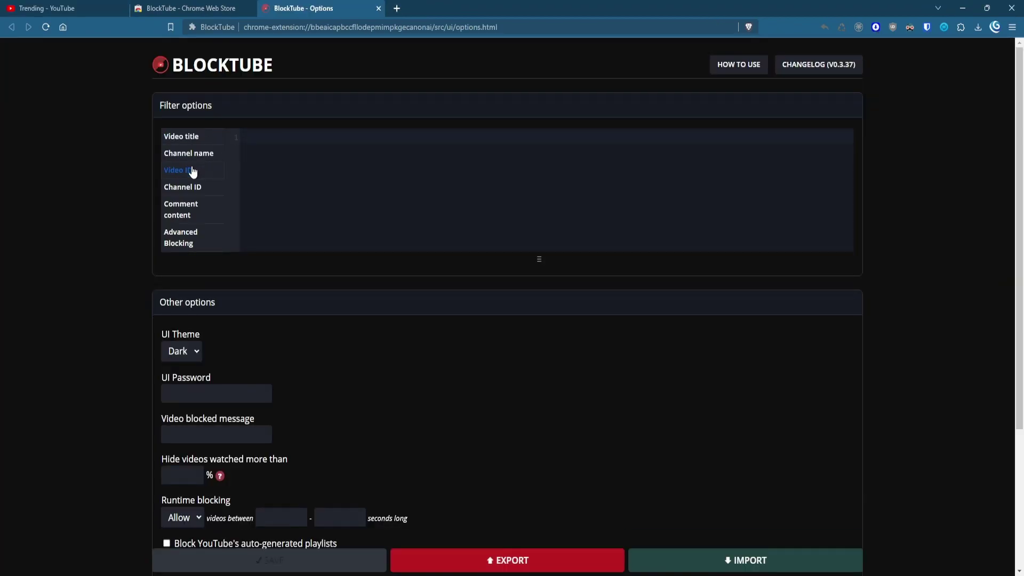
left_click(195, 190)
scroll(332, 204, "down", 3)
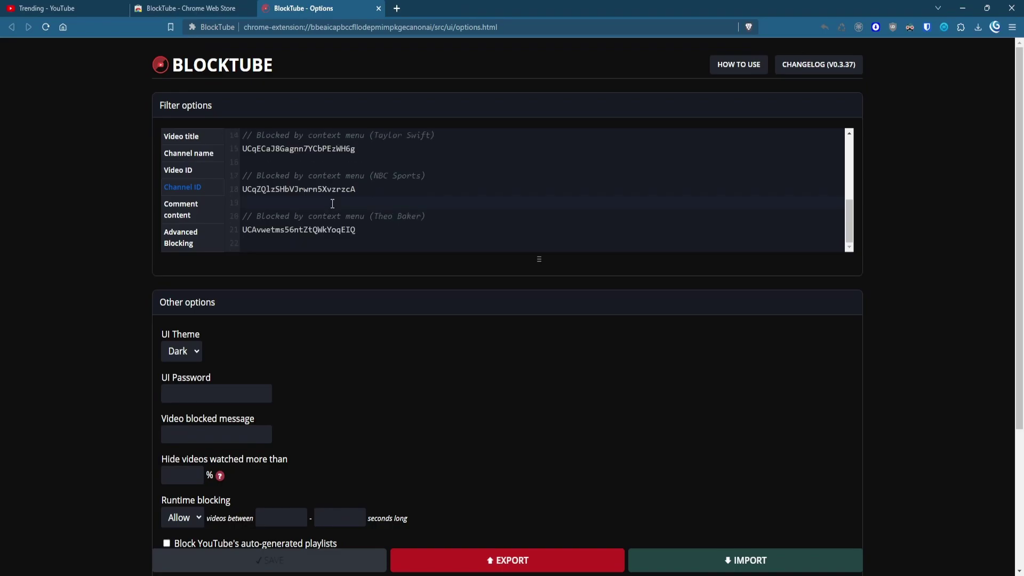
left_click_drag(295, 231, 205, 233)
left_click(196, 235)
scroll(197, 226, "down", 3)
- Keep the Dark theme and block auto-generated playlists, Shorts and Movies, plus the remaining Other options
left_click(181, 158)
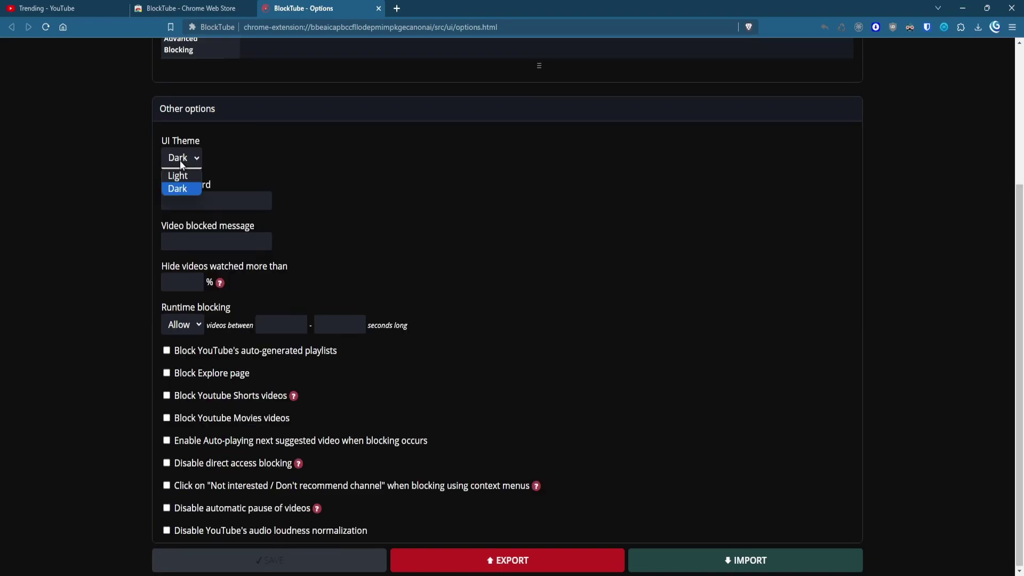
left_click(150, 216)
left_click(170, 350)
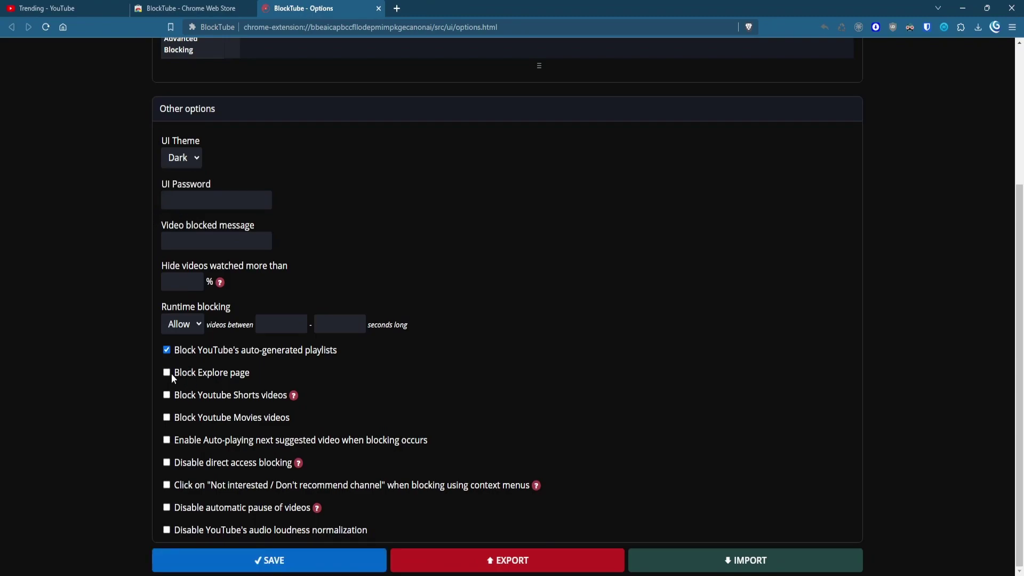
left_click(166, 395)
left_click(167, 417)
left_click(166, 440)
left_click(167, 463)
left_click(166, 485)
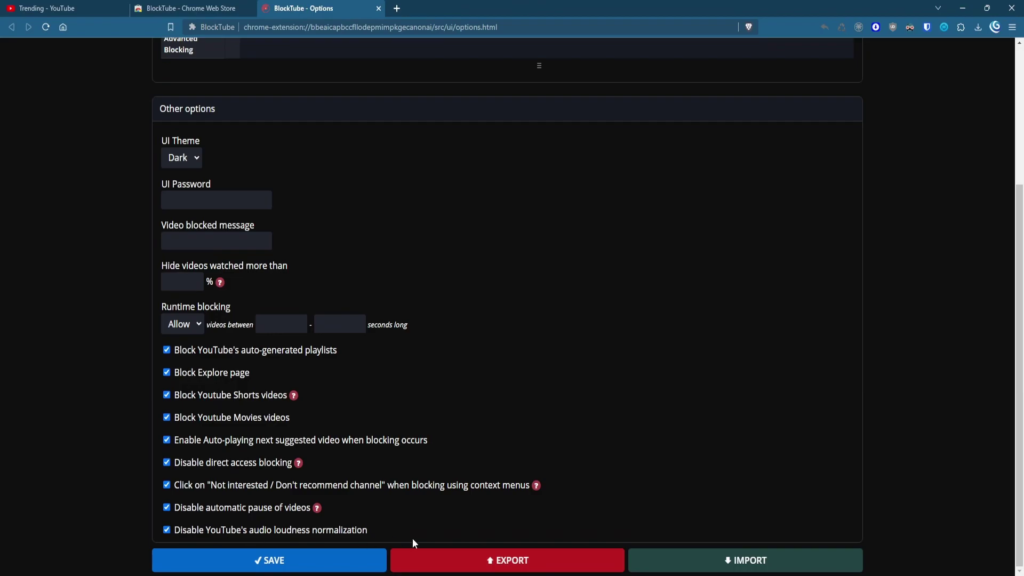